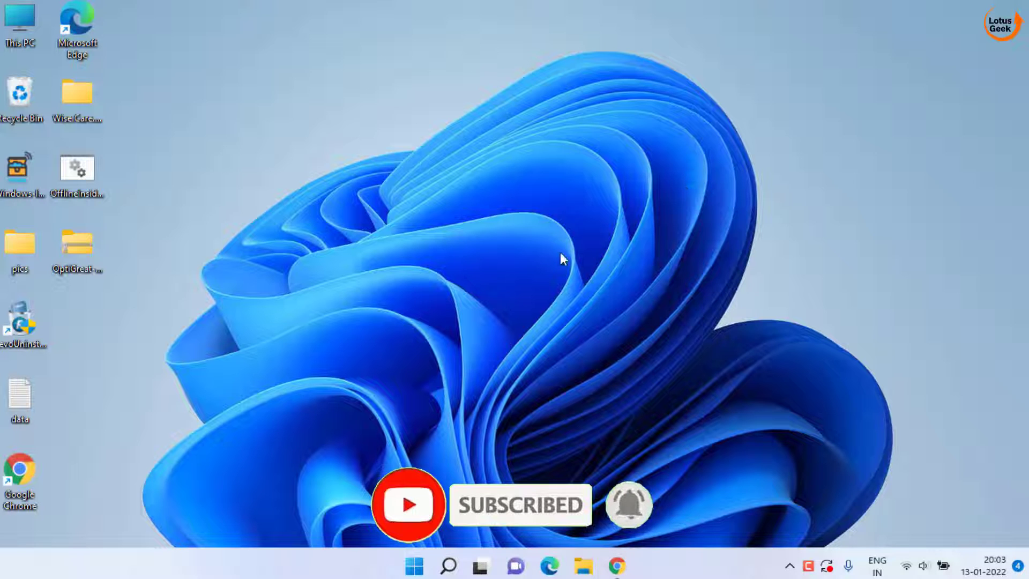
# Open Device Manager from the Start context menu and select PCI Simple Communications Controller under Other devices.
pyautogui.rightClick(409, 570)
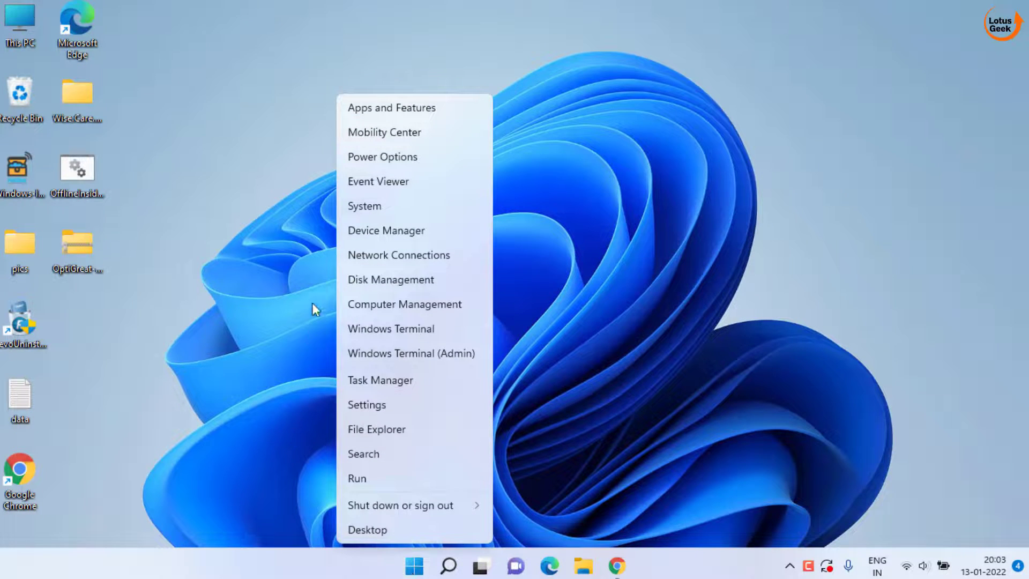
pyautogui.click(400, 233)
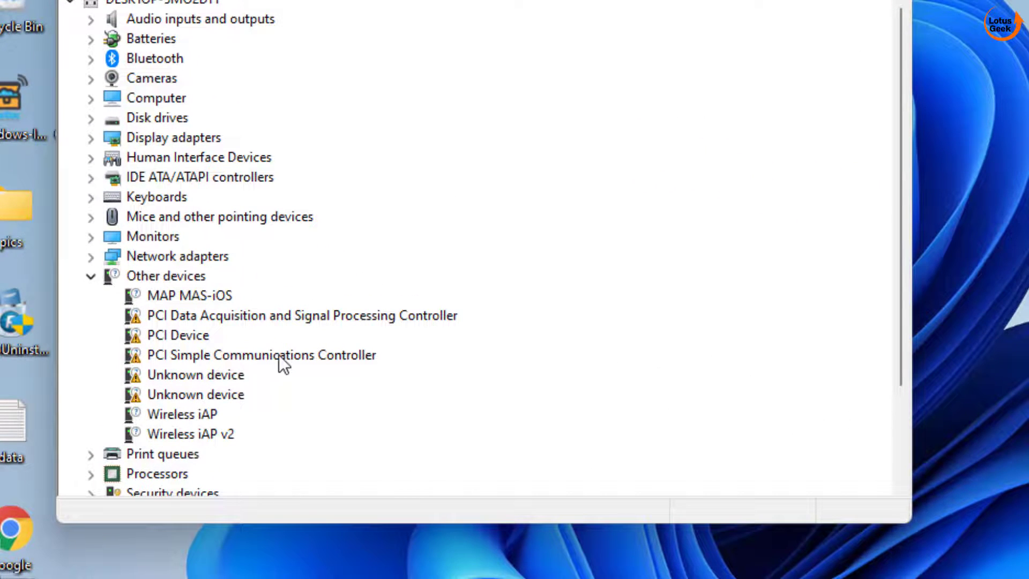
pyautogui.click(279, 355)
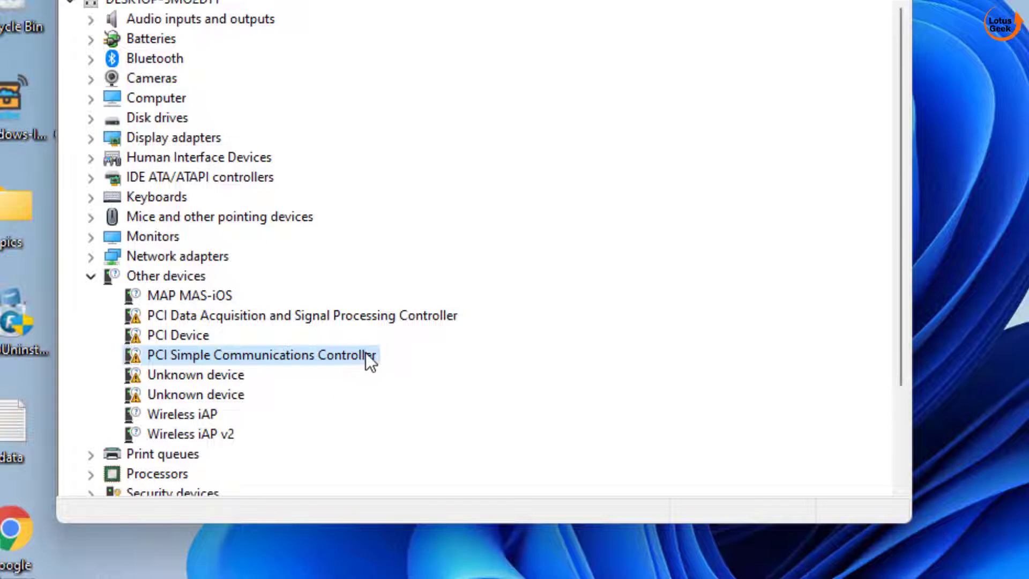
# Start Update driver for PCI Simple Communications Controller and choose Browse my computer for drivers.
pyautogui.rightClick(333, 355)
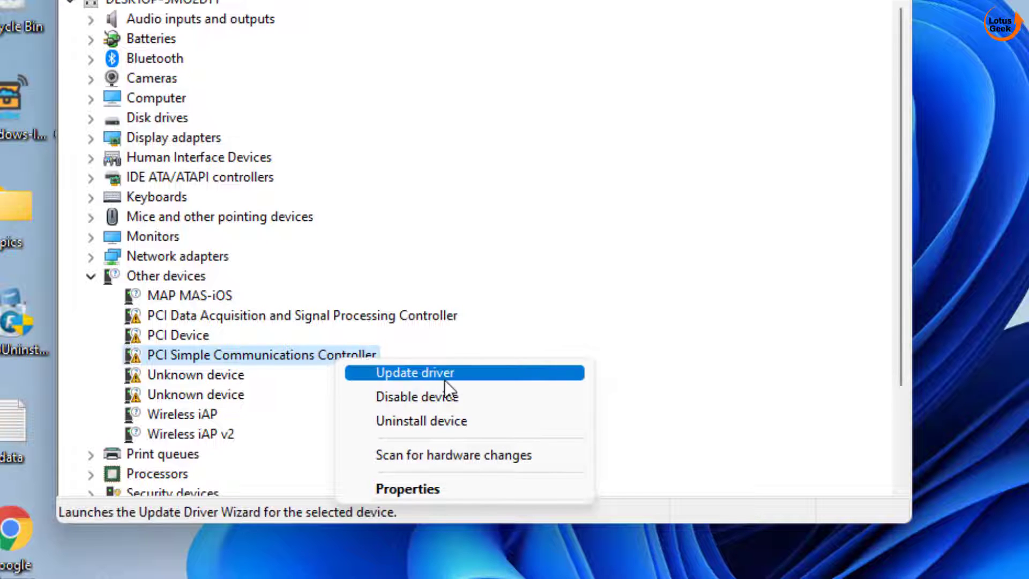
pyautogui.click(426, 375)
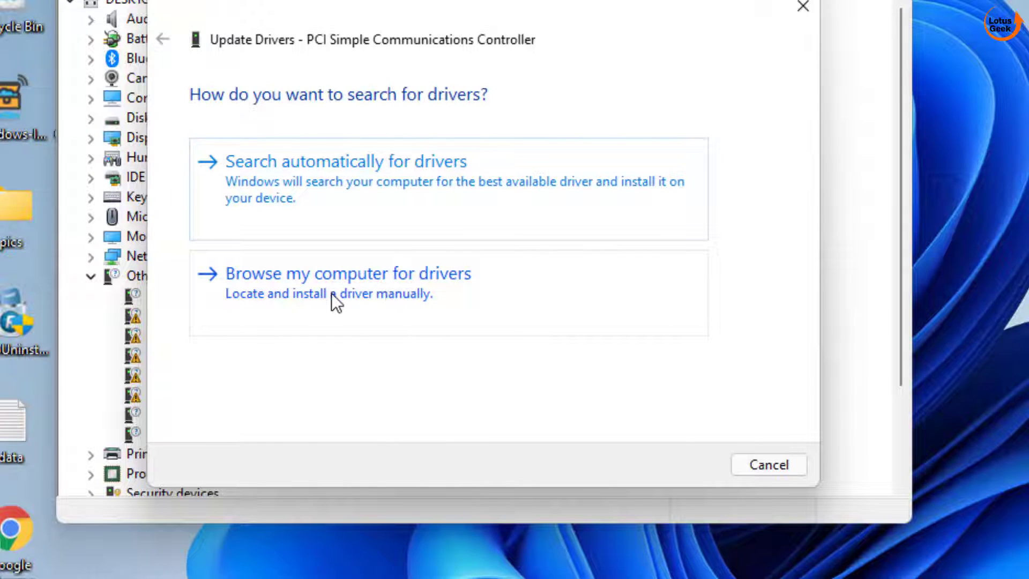
pyautogui.click(379, 290)
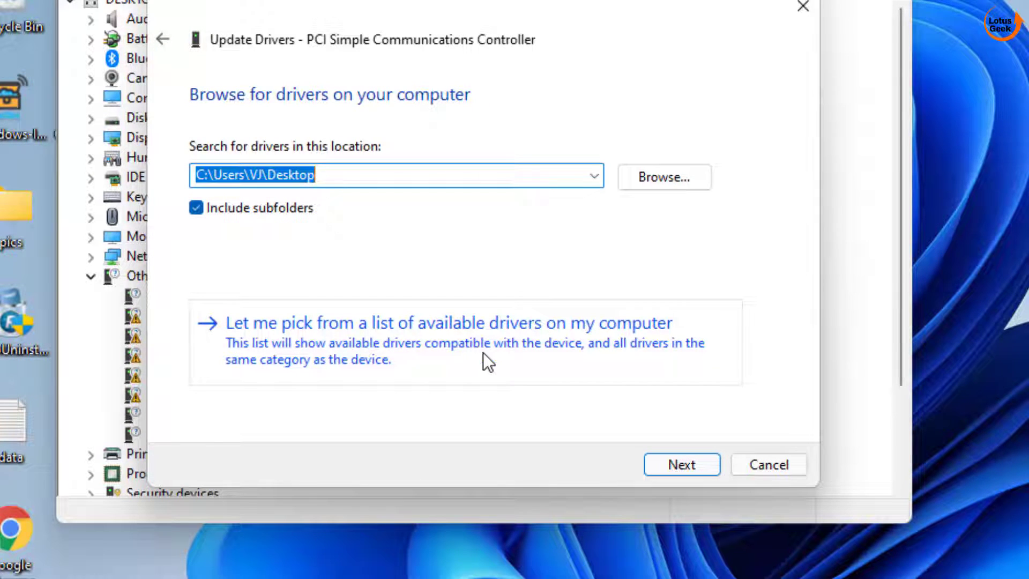
# Choose to pick from a list of available drivers, select System devices as the hardware type, and continue.
pyautogui.click(510, 339)
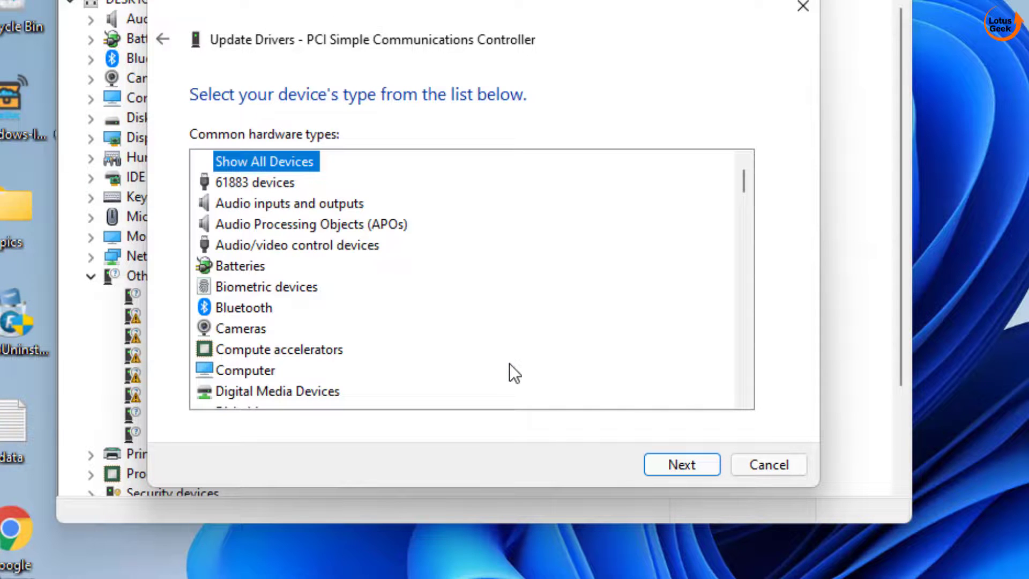
pyautogui.click(256, 346)
pyautogui.scroll(-3, 256, 345)
pyautogui.scroll(-18, 256, 346)
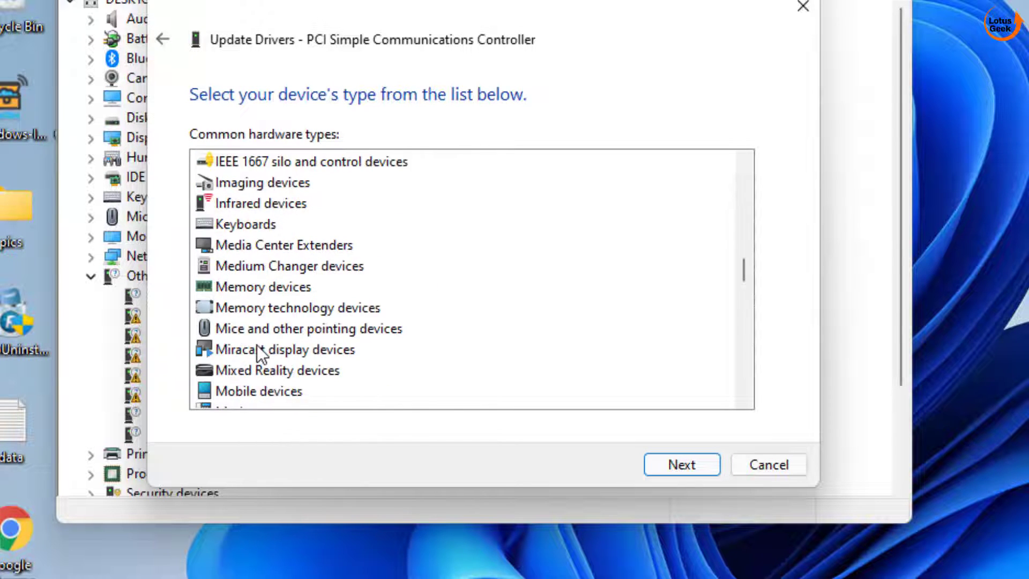
pyautogui.scroll(-5, 249, 356)
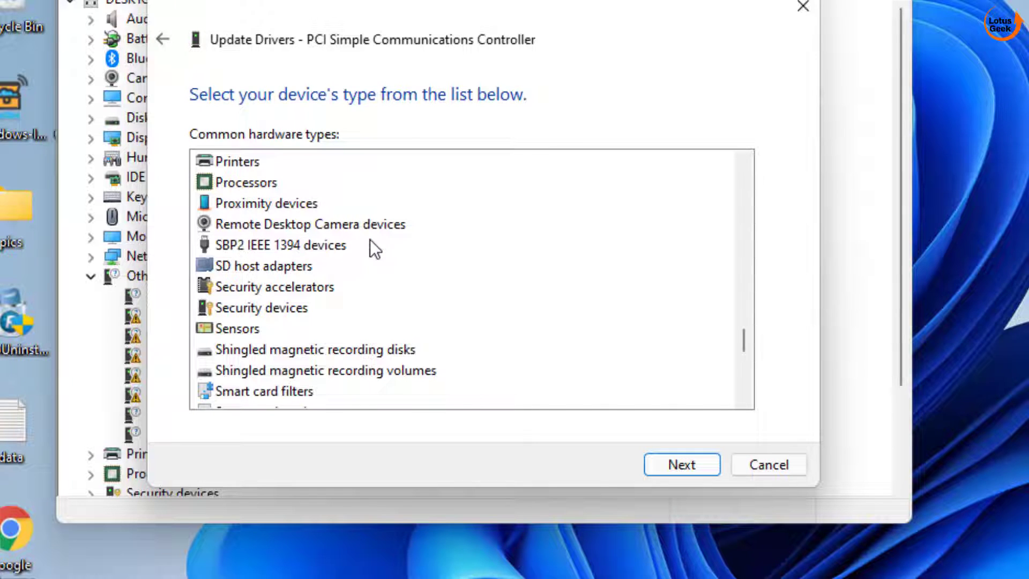
pyautogui.scroll(-4, 370, 238)
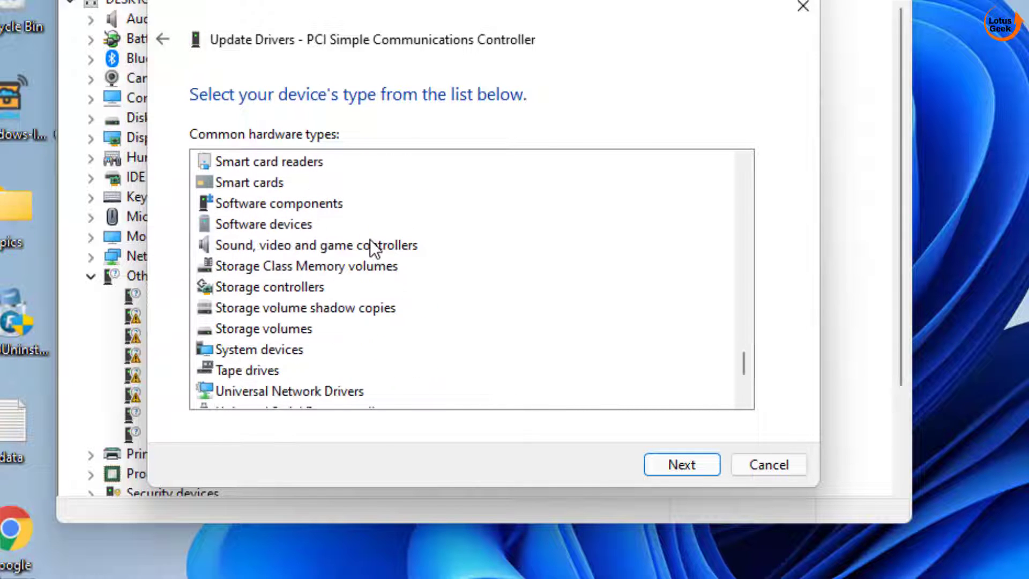
pyautogui.click(292, 354)
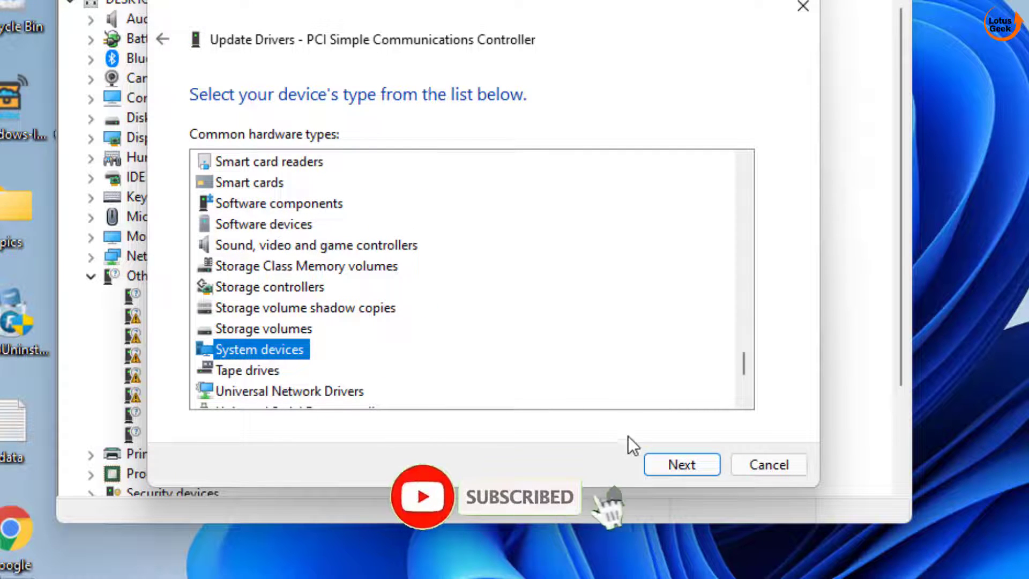
pyautogui.click(682, 464)
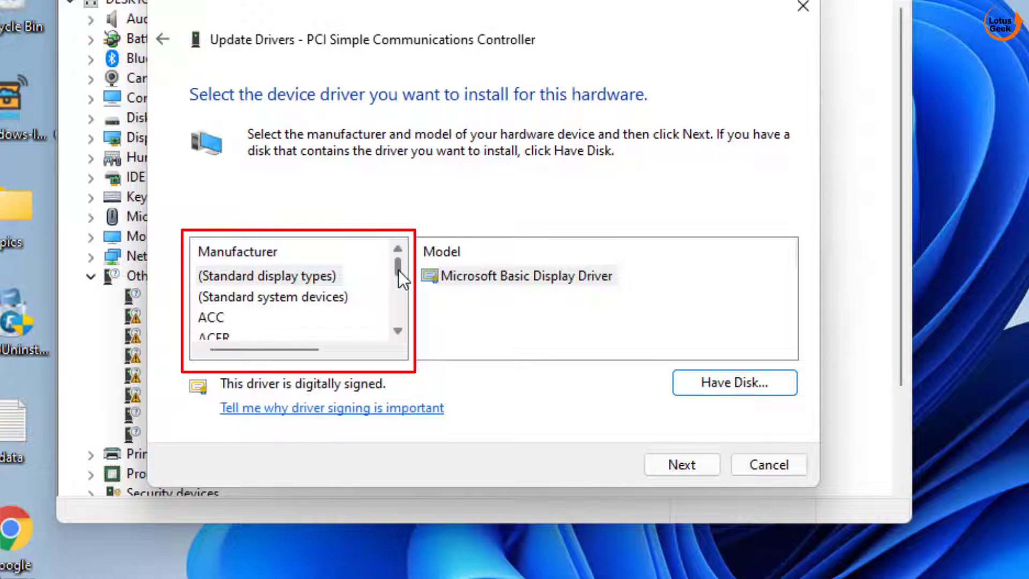
# Scroll the Manufacturer list and select Intel.
pyautogui.moveTo(398, 269)
pyautogui.mouseDown()
pyautogui.moveTo(398, 335)
pyautogui.moveTo(404, 253)
pyautogui.mouseUp()
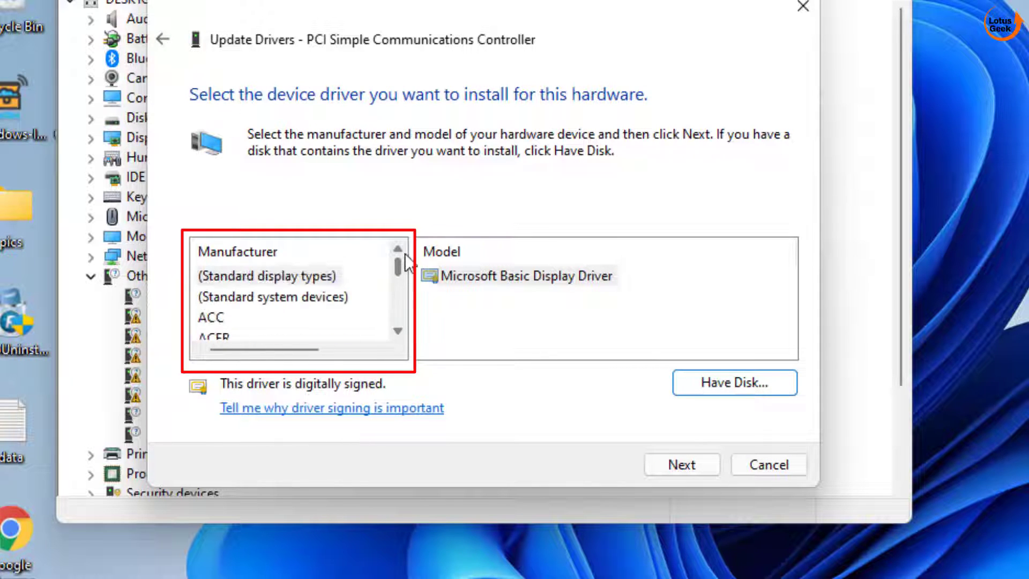
pyautogui.click(395, 330)
pyautogui.click(395, 330)
pyautogui.click(395, 331)
pyautogui.click(395, 330)
pyautogui.click(394, 331)
pyautogui.click(397, 330)
pyautogui.click(397, 331)
pyautogui.click(397, 330)
pyautogui.click(397, 331)
pyautogui.click(397, 331)
pyautogui.click(397, 330)
pyautogui.click(397, 330)
pyautogui.click(397, 330)
pyautogui.doubleClick(397, 331)
pyautogui.click(397, 330)
pyautogui.doubleClick(397, 331)
pyautogui.click(397, 330)
pyautogui.doubleClick(397, 330)
pyautogui.doubleClick(397, 330)
pyautogui.click(397, 330)
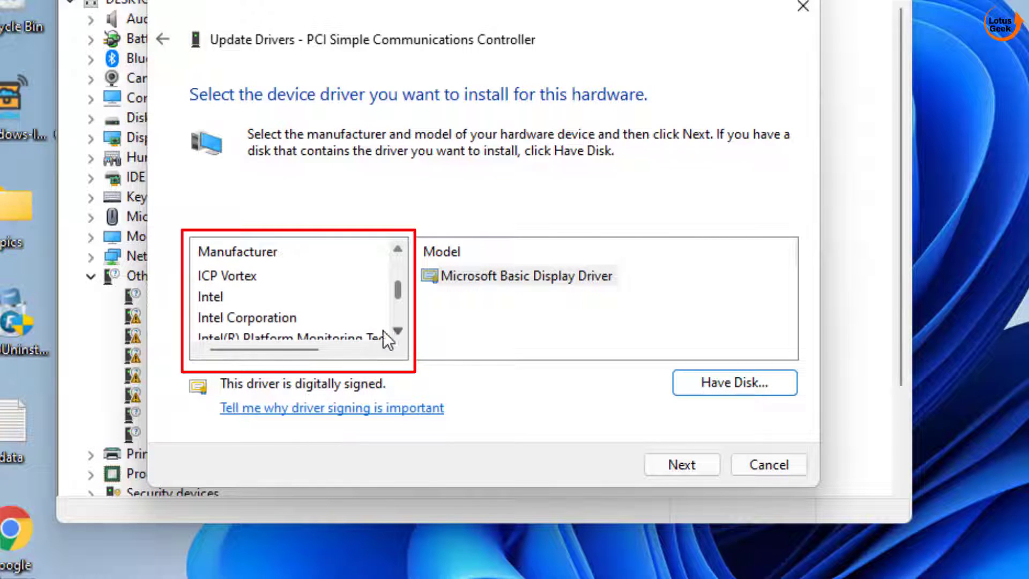
pyautogui.click(217, 297)
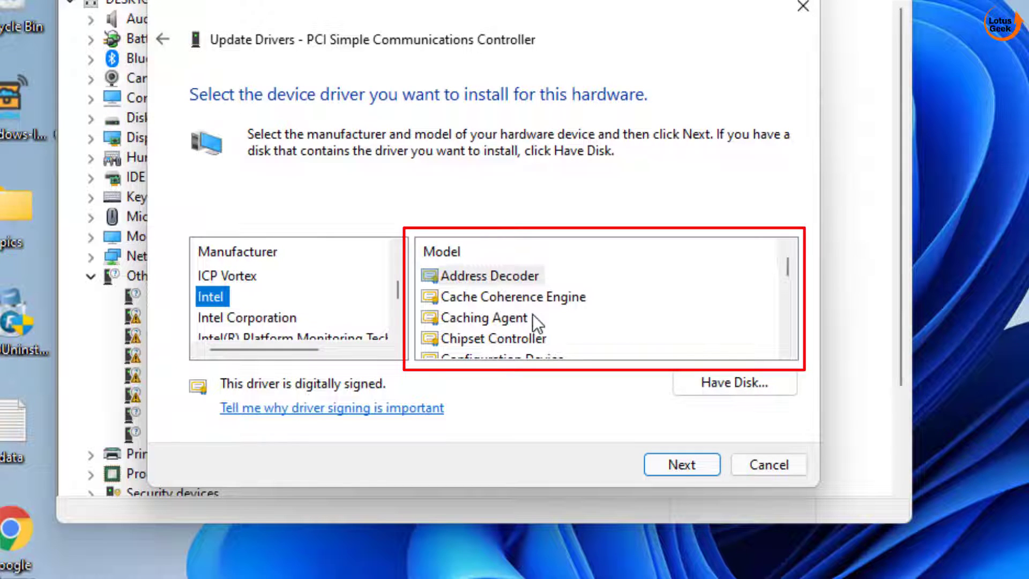
# Scroll through Intel's Model list and select PCI Controller.
pyautogui.click(786, 348)
pyautogui.doubleClick(786, 347)
pyautogui.click(787, 347)
pyautogui.doubleClick(786, 347)
pyautogui.tripleClick(786, 347)
pyautogui.doubleClick(786, 347)
pyautogui.doubleClick(786, 347)
pyautogui.click(786, 348)
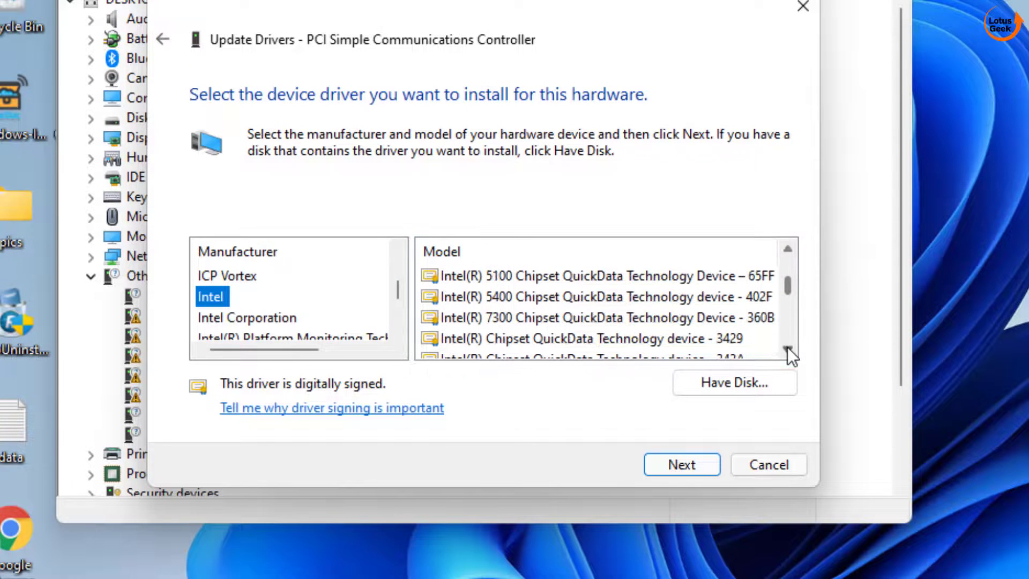
pyautogui.doubleClick(787, 347)
pyautogui.doubleClick(786, 347)
pyautogui.tripleClick(787, 347)
pyautogui.tripleClick(787, 347)
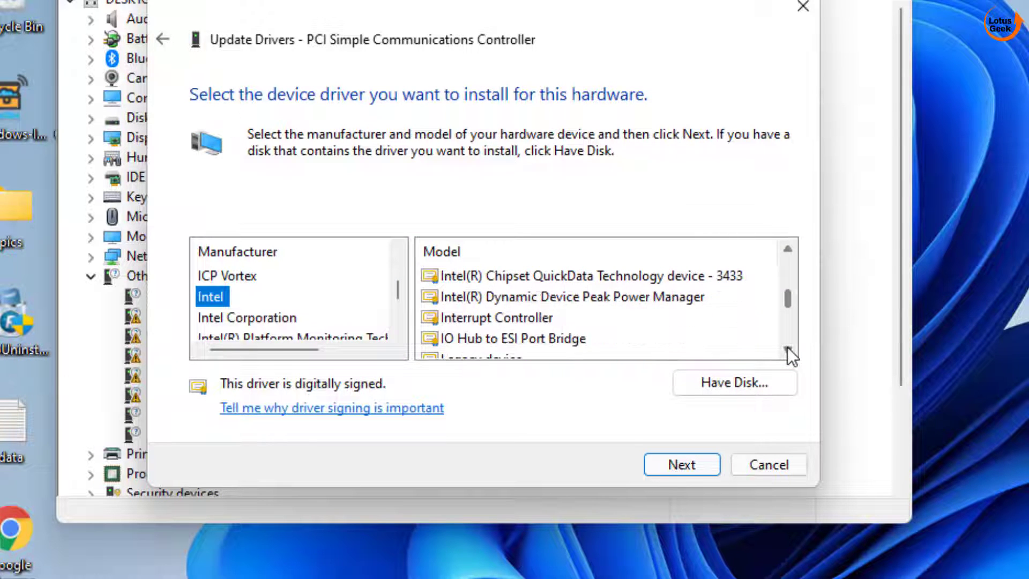
pyautogui.click(786, 347)
pyautogui.doubleClick(787, 348)
pyautogui.doubleClick(786, 348)
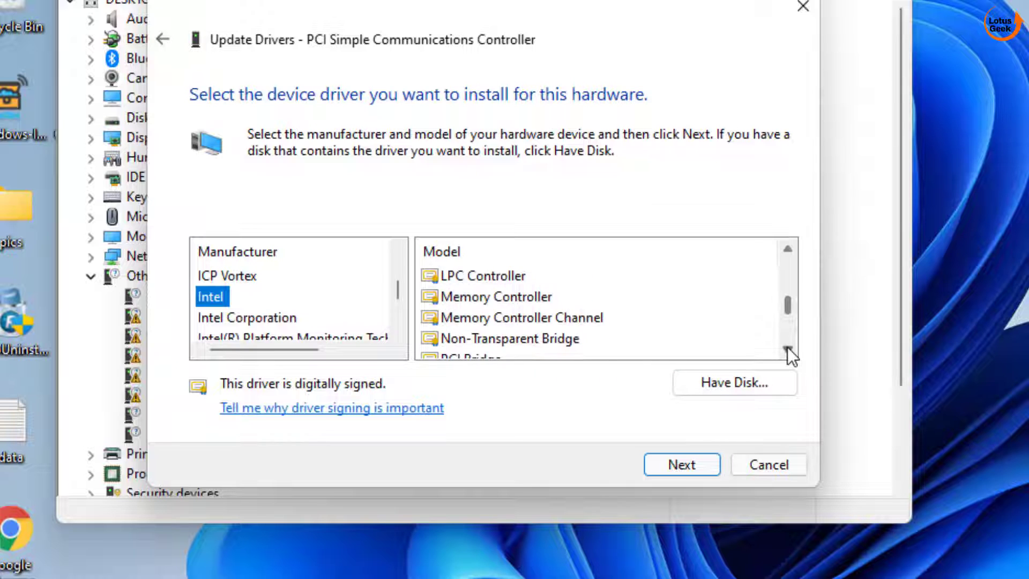
pyautogui.click(786, 347)
pyautogui.click(786, 347)
pyautogui.click(786, 347)
pyautogui.click(786, 347)
pyautogui.click(535, 298)
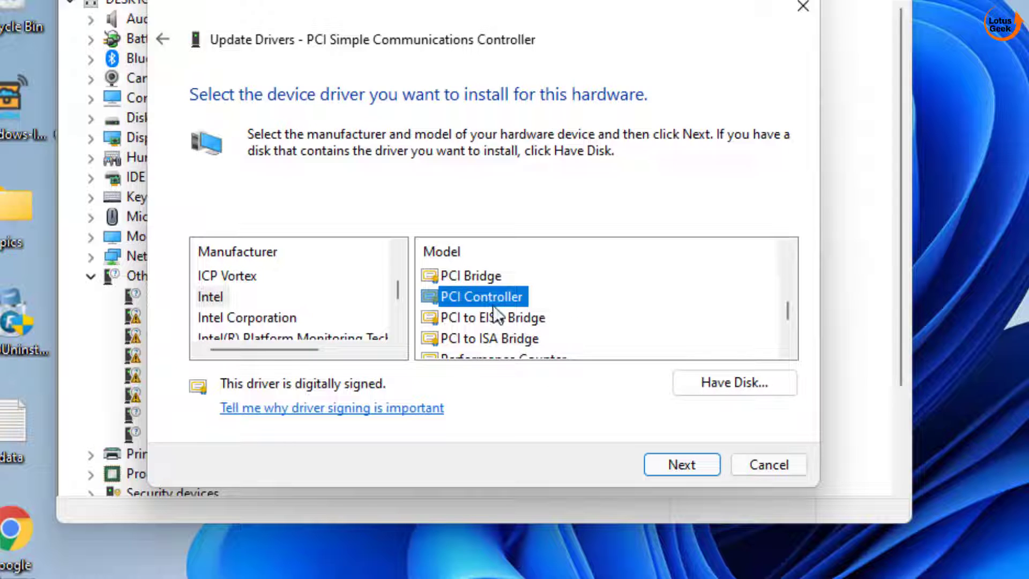
# Briefly try Power Management Controller, then settle back on PCI Controller as the model.
pyautogui.click(788, 352)
pyautogui.click(788, 352)
pyautogui.click(789, 352)
pyautogui.click(789, 351)
pyautogui.click(789, 352)
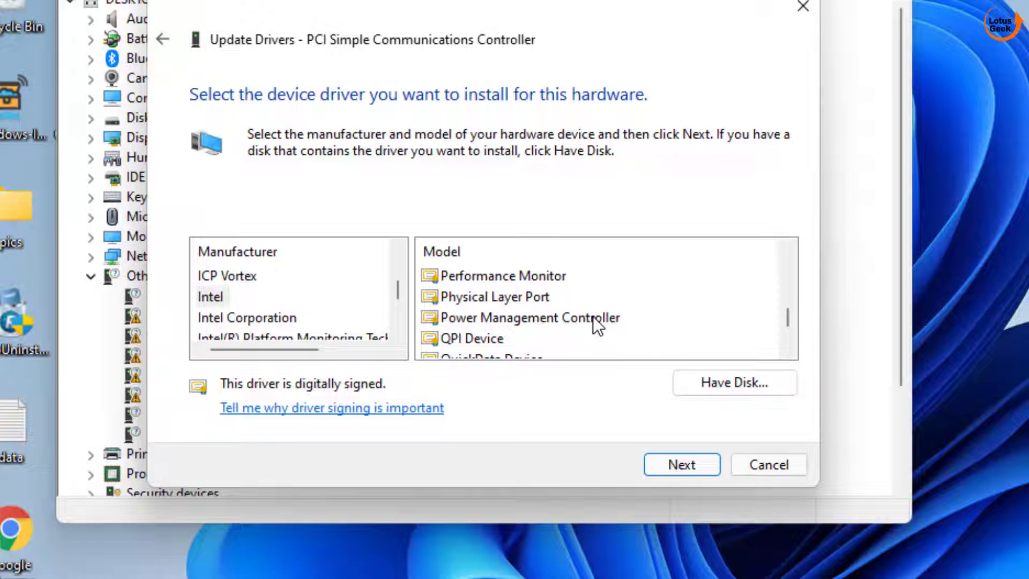
pyautogui.click(536, 315)
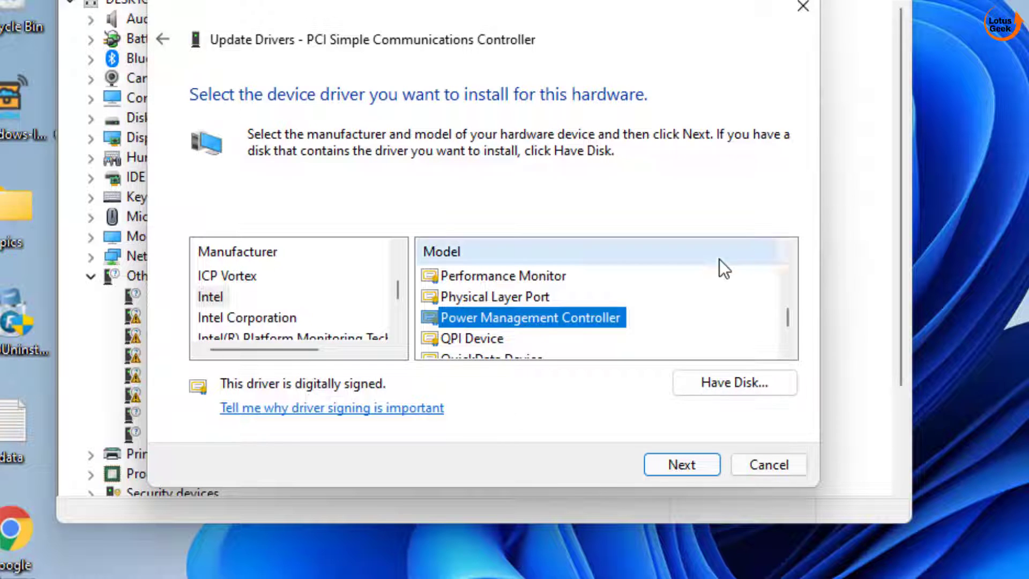
pyautogui.click(787, 250)
pyautogui.click(788, 250)
pyautogui.click(788, 249)
pyautogui.click(788, 249)
pyautogui.click(788, 250)
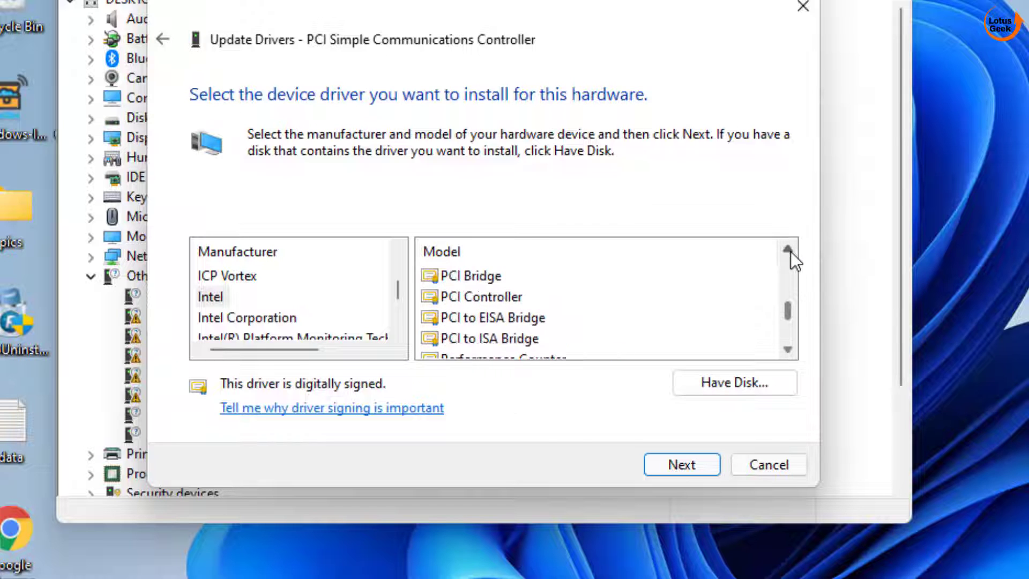
pyautogui.click(517, 296)
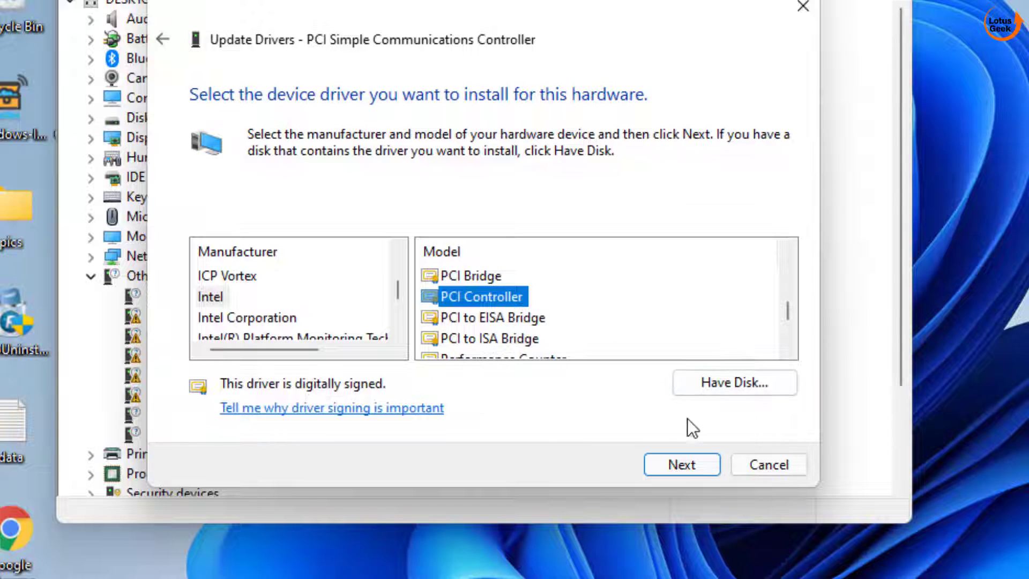
# Install the Intel PCI Controller driver, accepting the Update Driver Warning, and close the wizard.
pyautogui.click(671, 463)
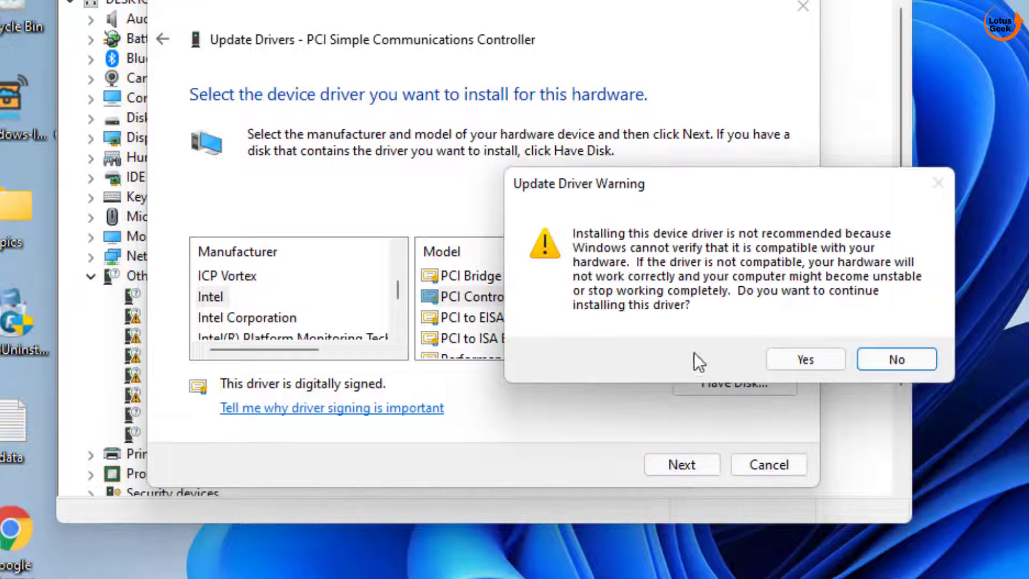
pyautogui.click(805, 359)
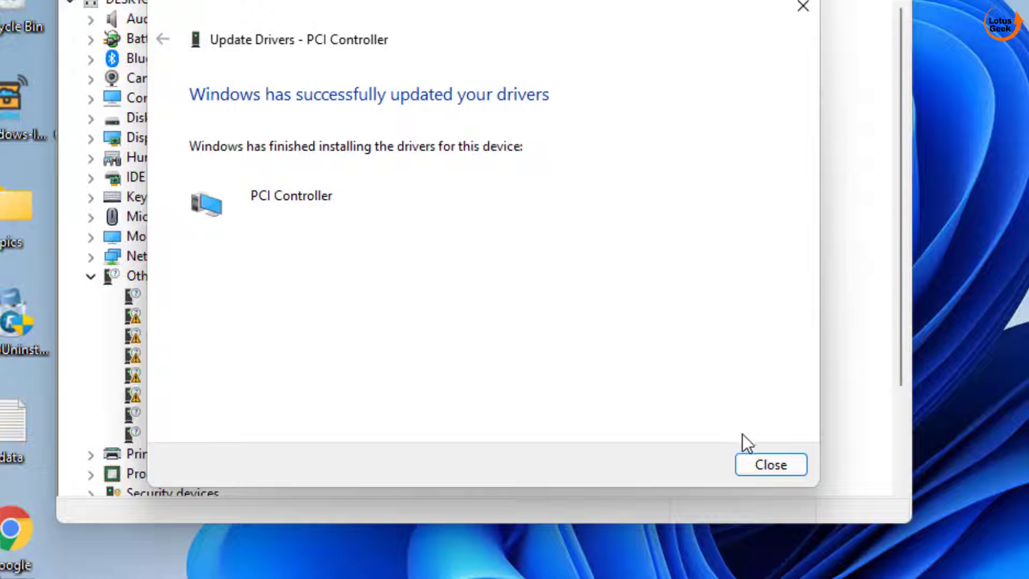
pyautogui.click(766, 463)
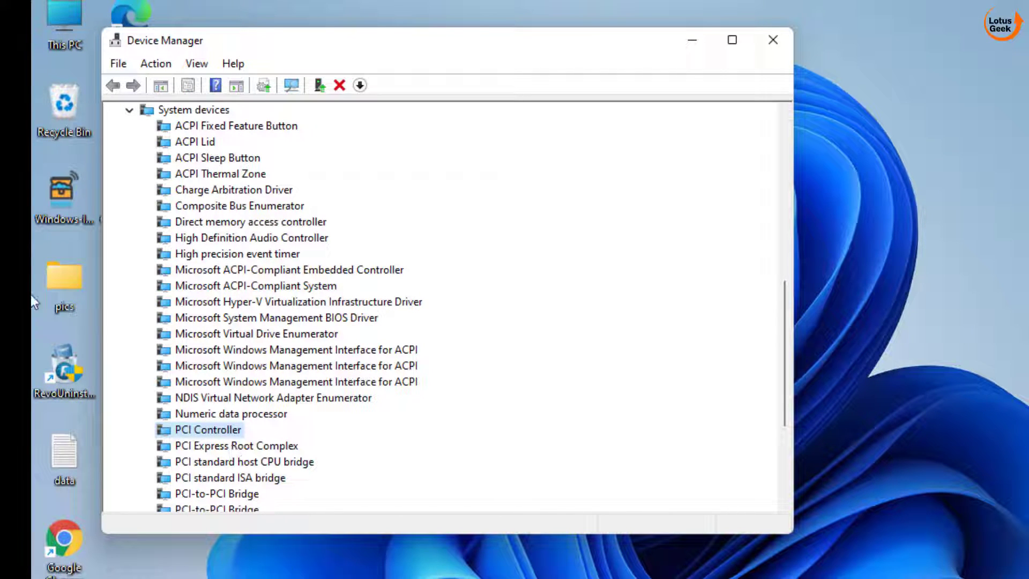
# Run Scan for hardware changes from the Action menu, then close Device Manager.
pyautogui.click(156, 63)
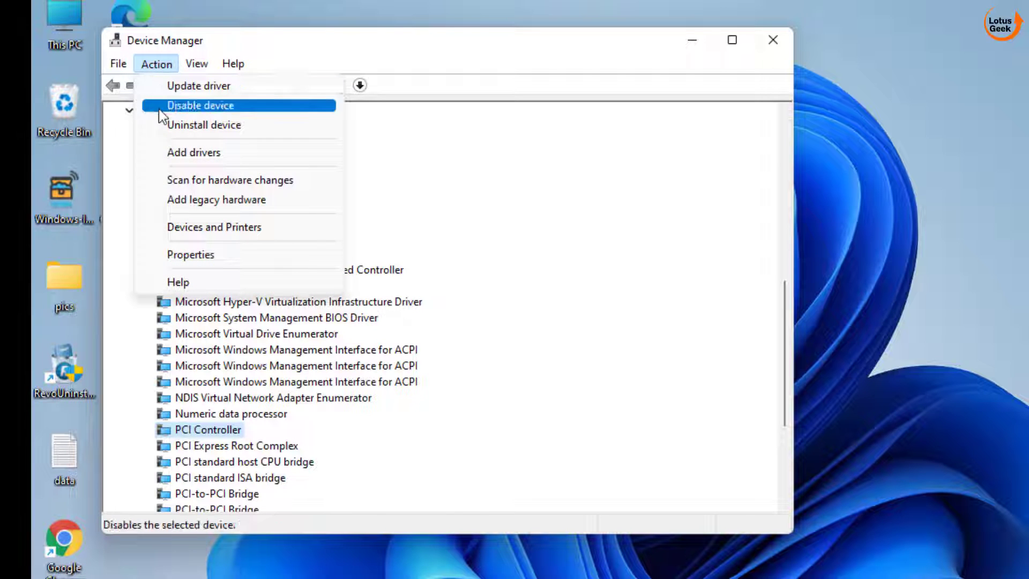
pyautogui.click(267, 180)
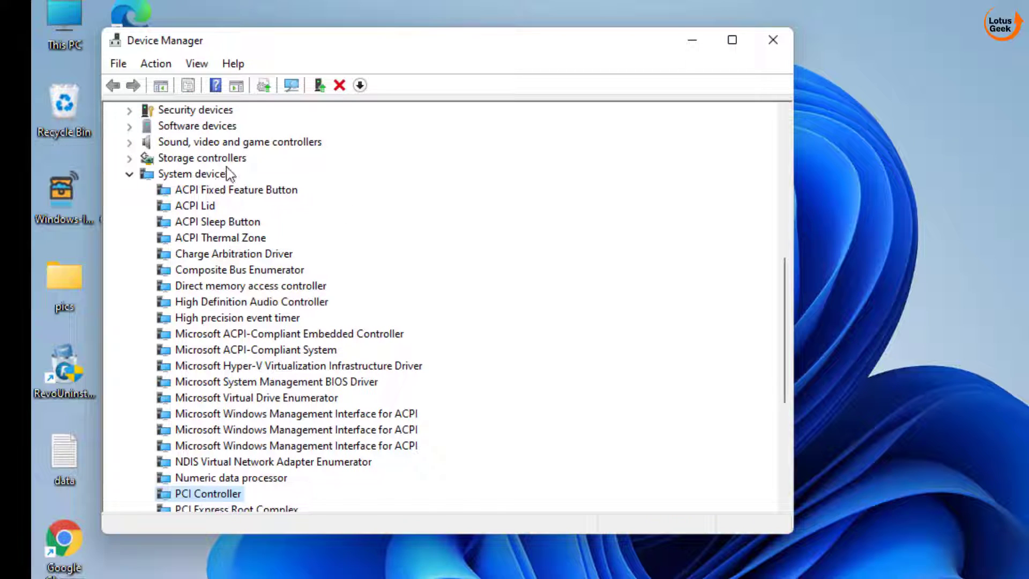
pyautogui.click(772, 40)
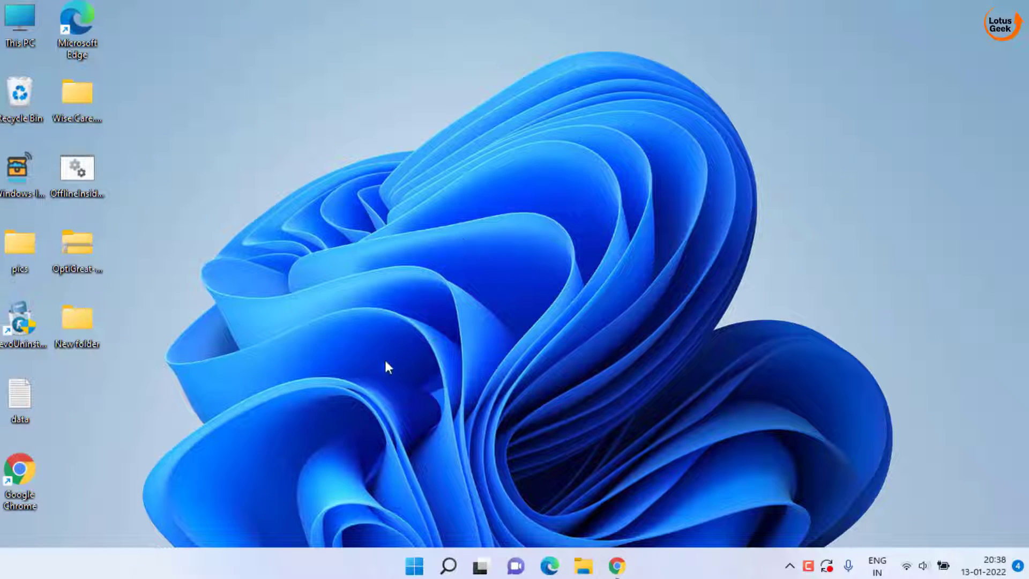
# Reopen Device Manager, expand System devices, and select PCI Controller.
pyautogui.rightClick(414, 565)
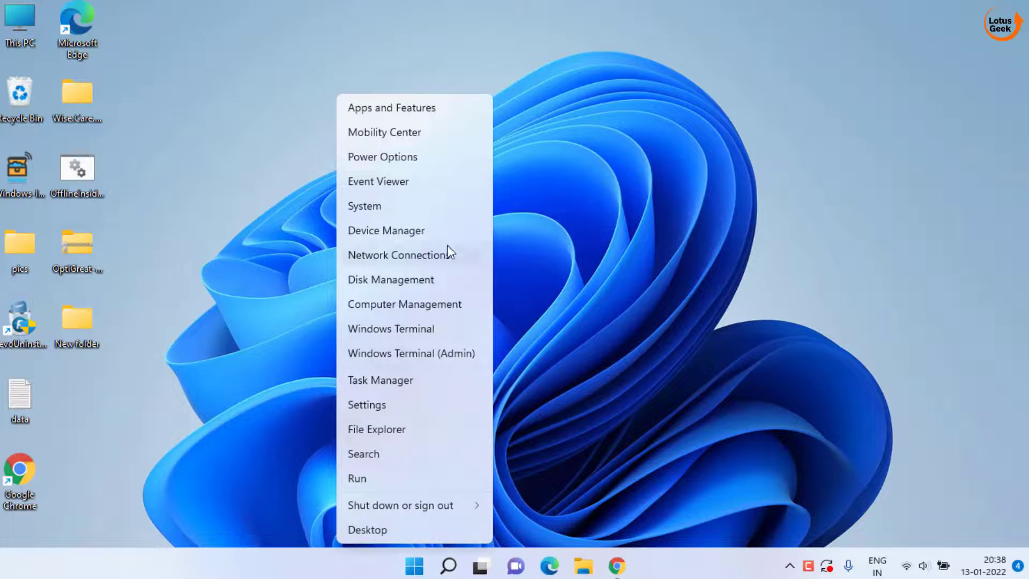
pyautogui.click(410, 231)
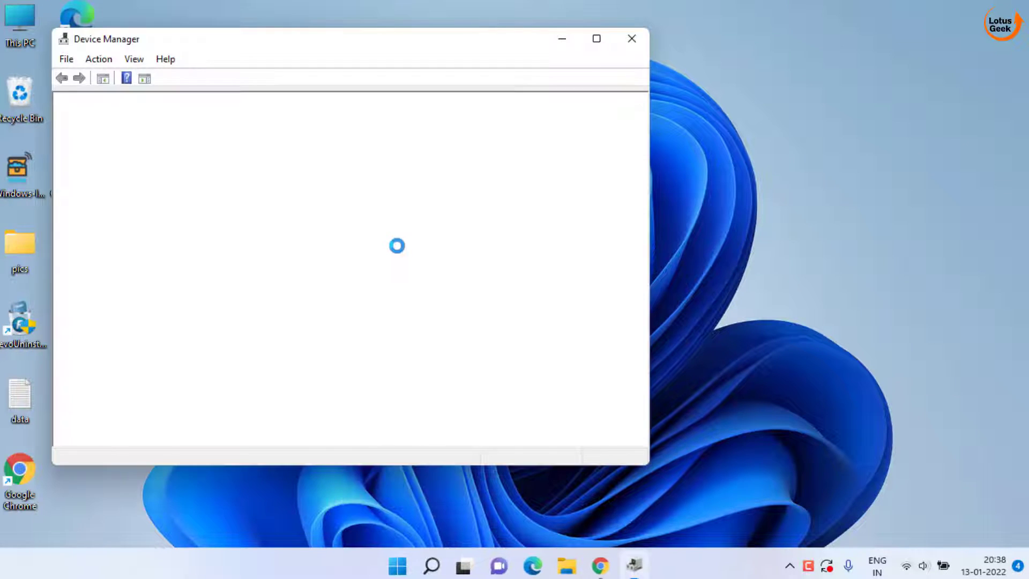
pyautogui.scroll(-2, 145, 356)
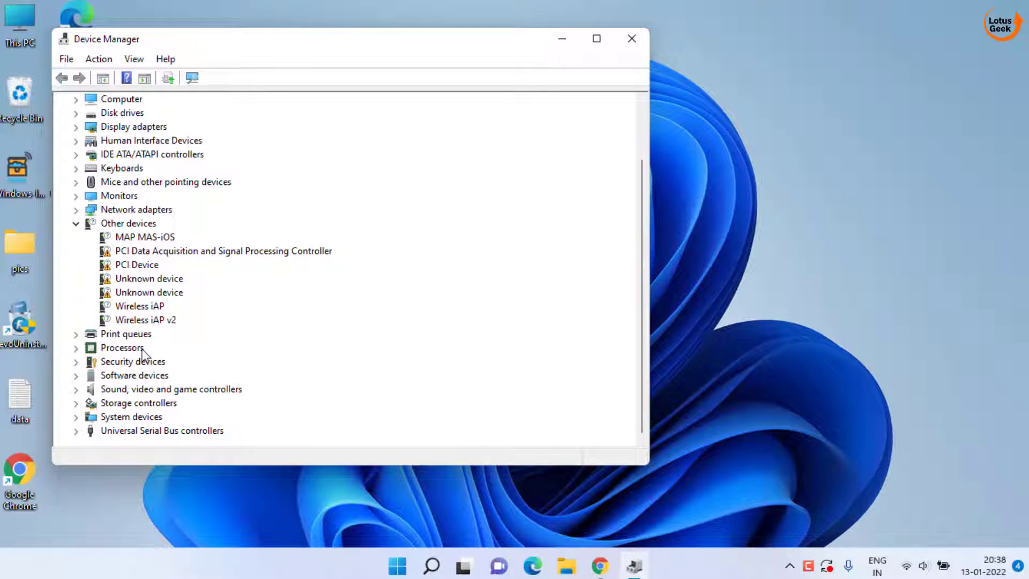
pyautogui.click(103, 419)
pyautogui.click(76, 417)
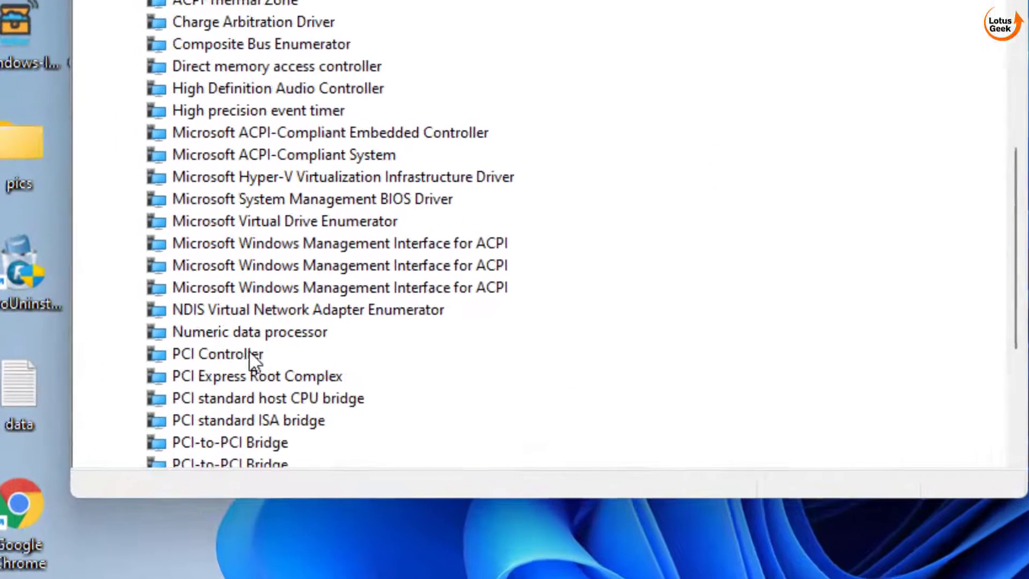
pyautogui.click(231, 354)
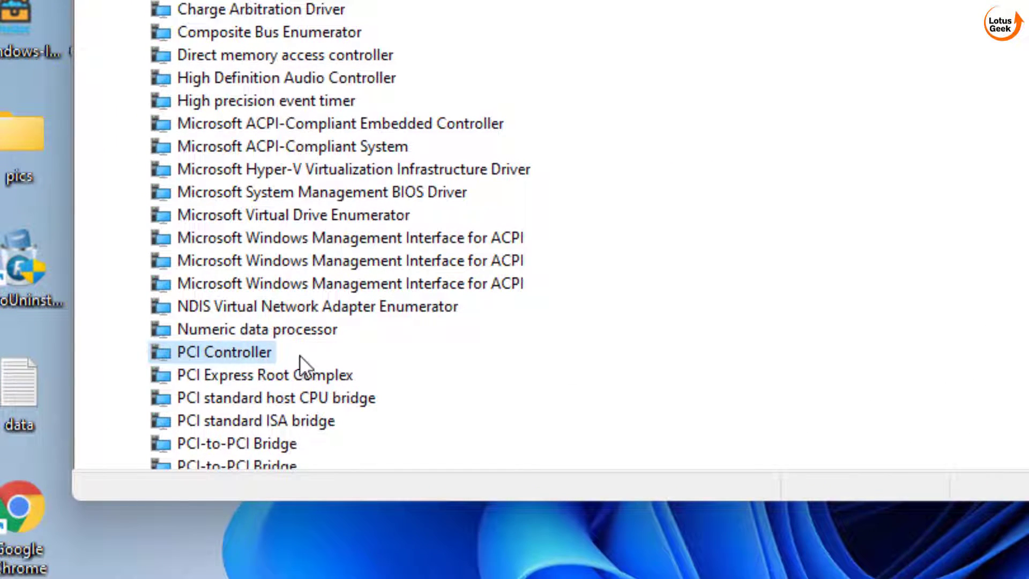
# Open PCI Controller's properties, show Hardware Ids on the Details tab, and copy the first ID.
pyautogui.doubleClick(223, 358)
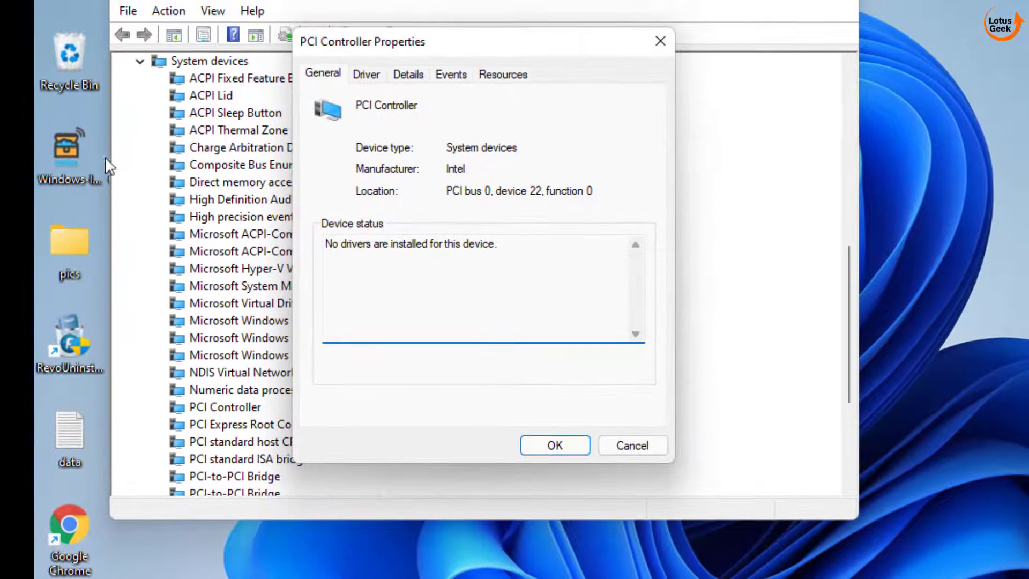
pyautogui.click(409, 76)
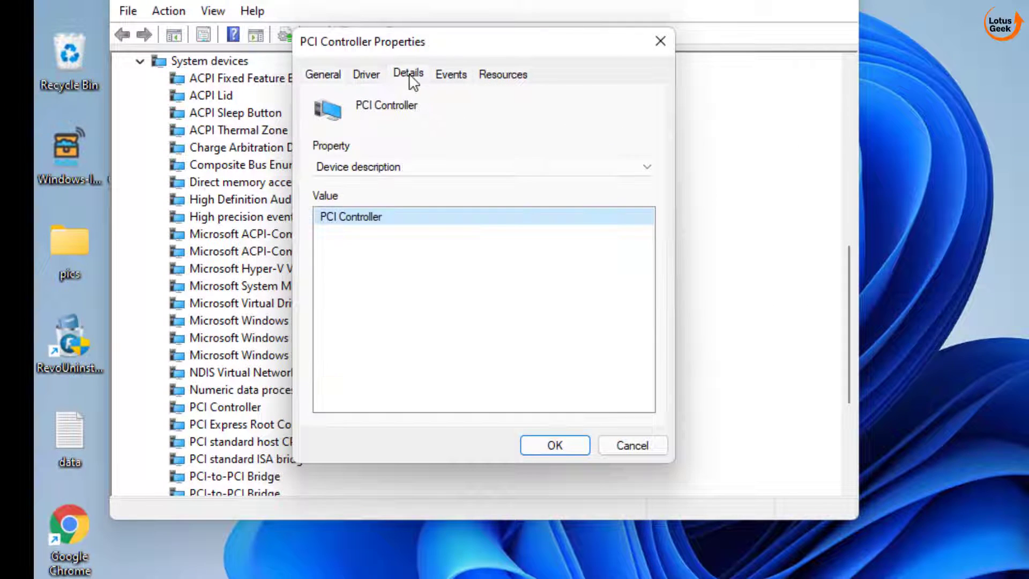
pyautogui.click(426, 170)
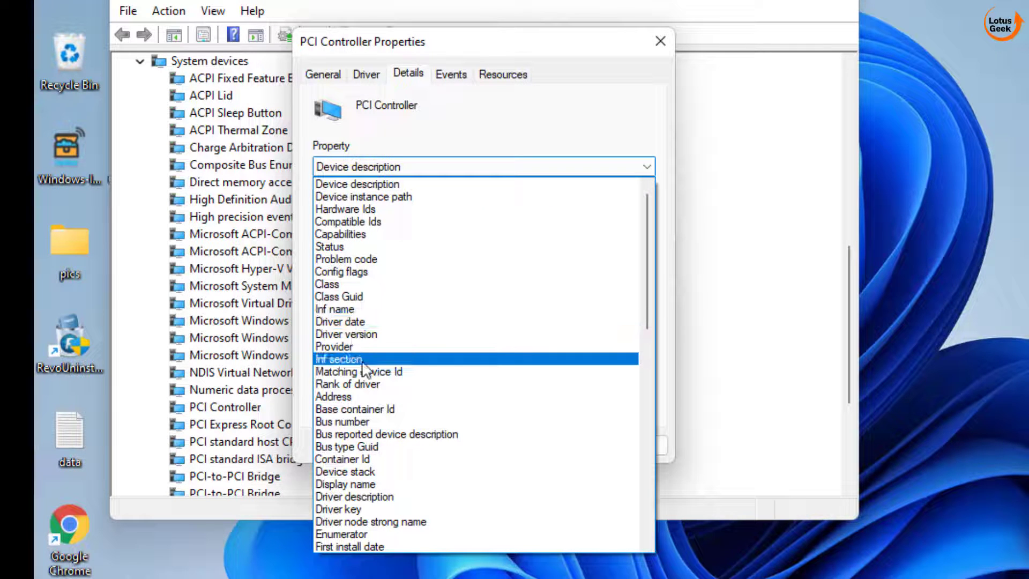
pyautogui.click(361, 209)
pyautogui.click(361, 209)
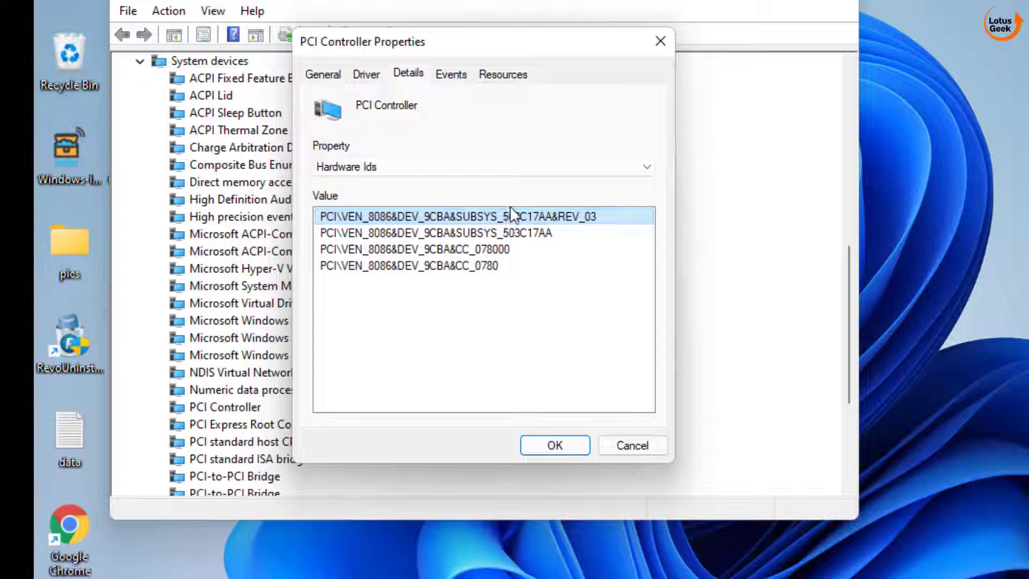
pyautogui.rightClick(457, 217)
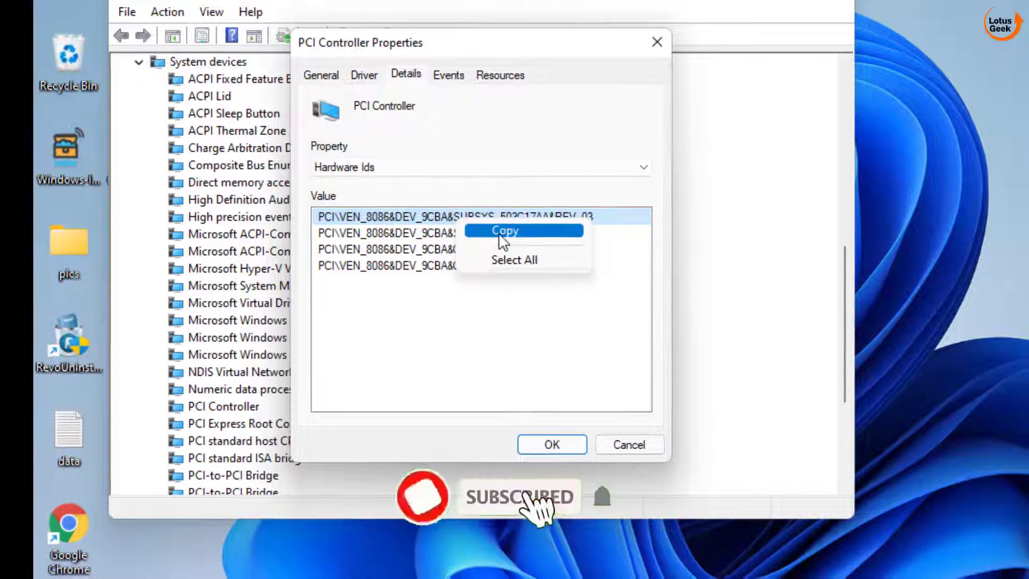
pyautogui.click(496, 230)
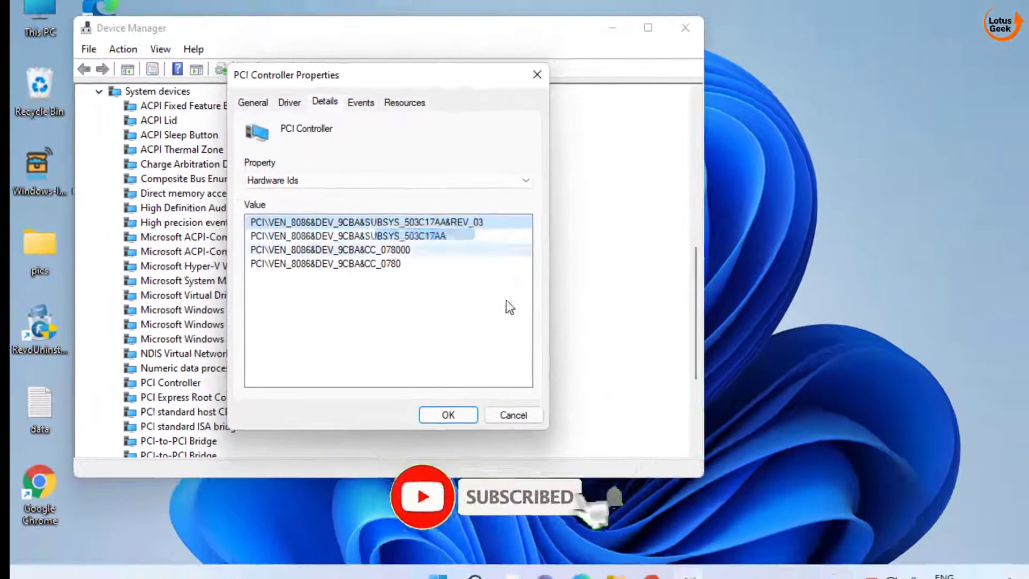
# Search Google in Chrome for the pasted hardware ID PCI\VEN_8086&DEV_9CBA.
pyautogui.click(598, 561)
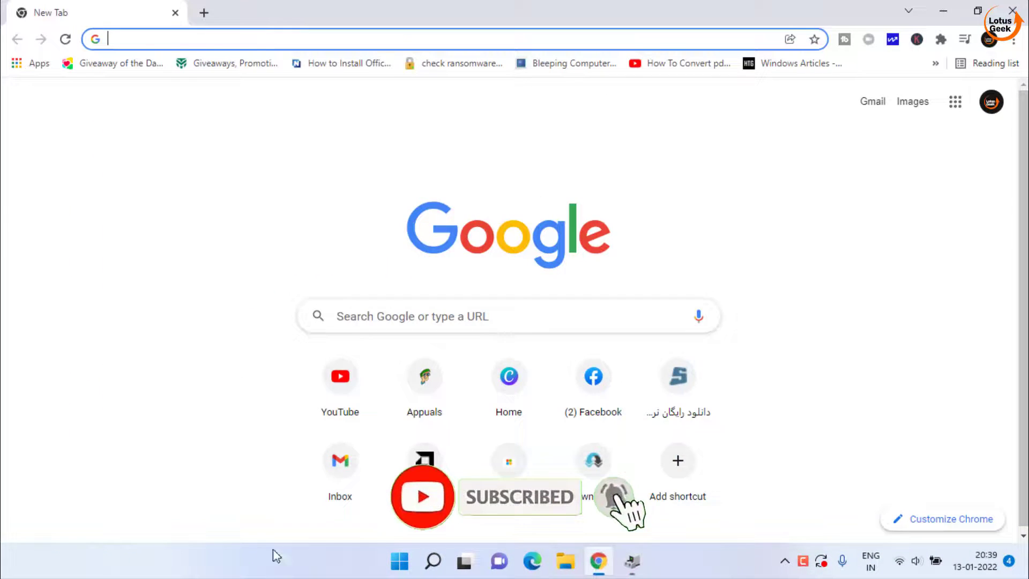
pyautogui.click(169, 39)
pyautogui.hotkey('ctrl', 'v')
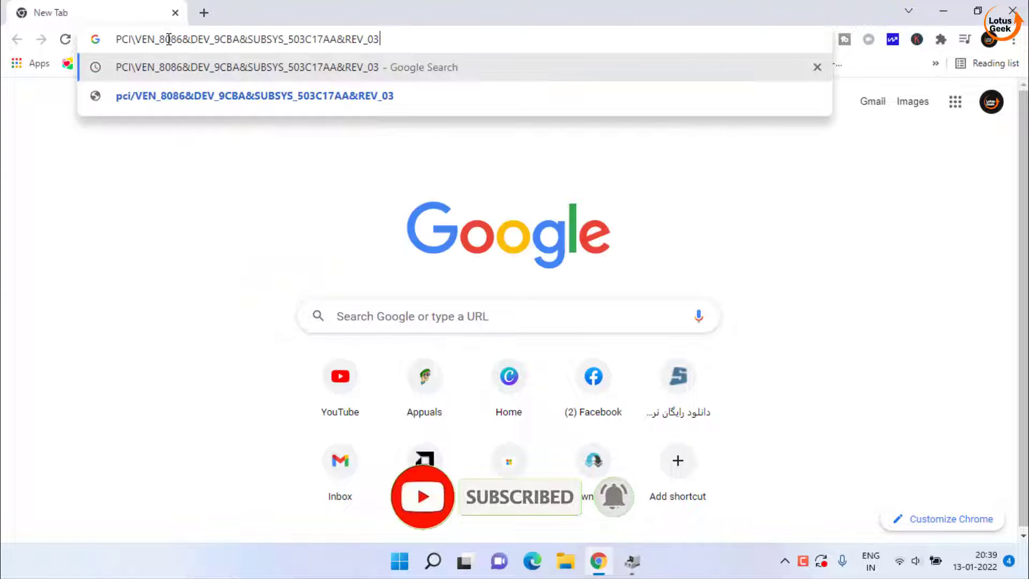
pyautogui.press('Return')
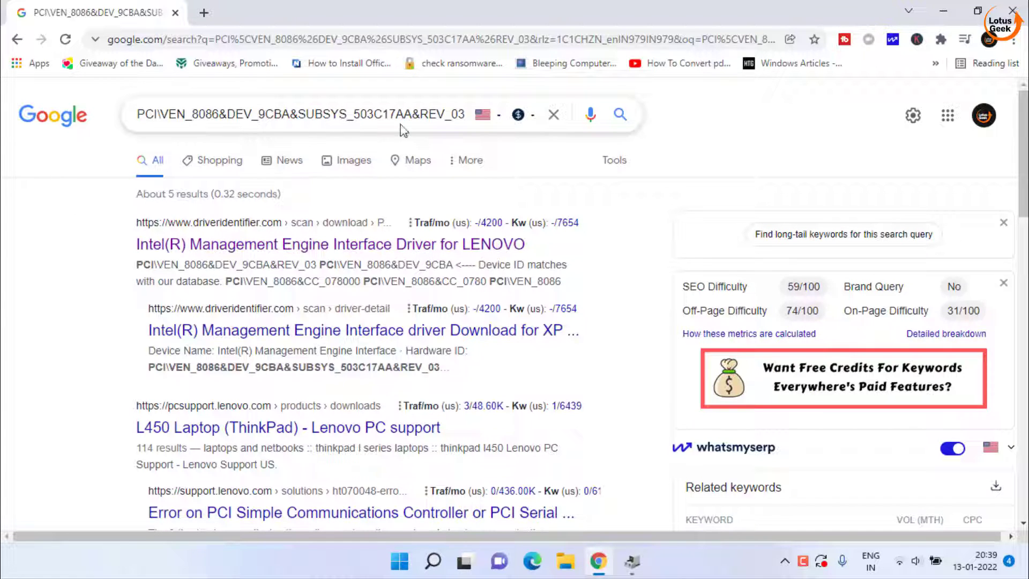
pyautogui.moveTo(166, 246); pyautogui.dragTo(549, 249)
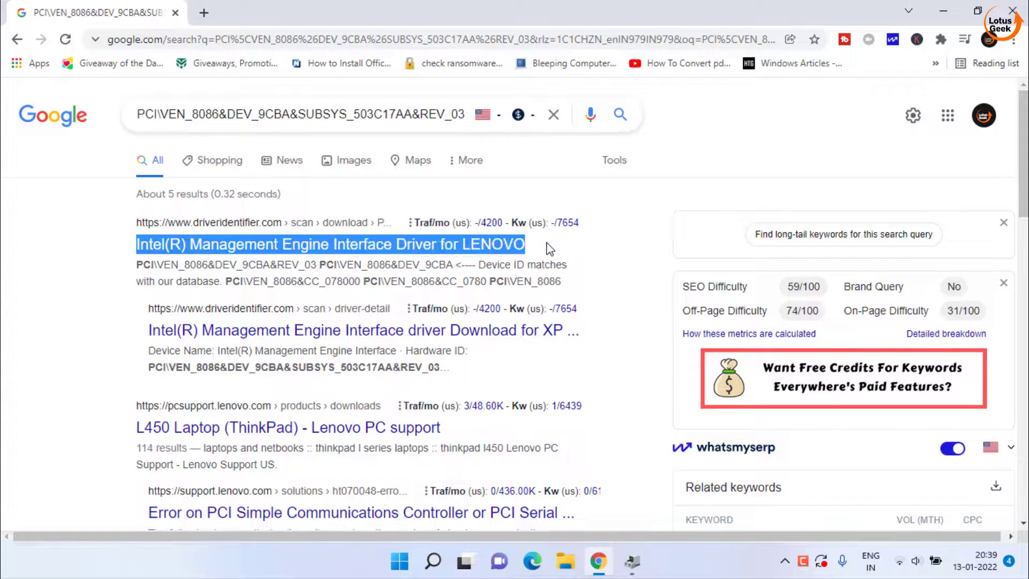
pyautogui.click(628, 255)
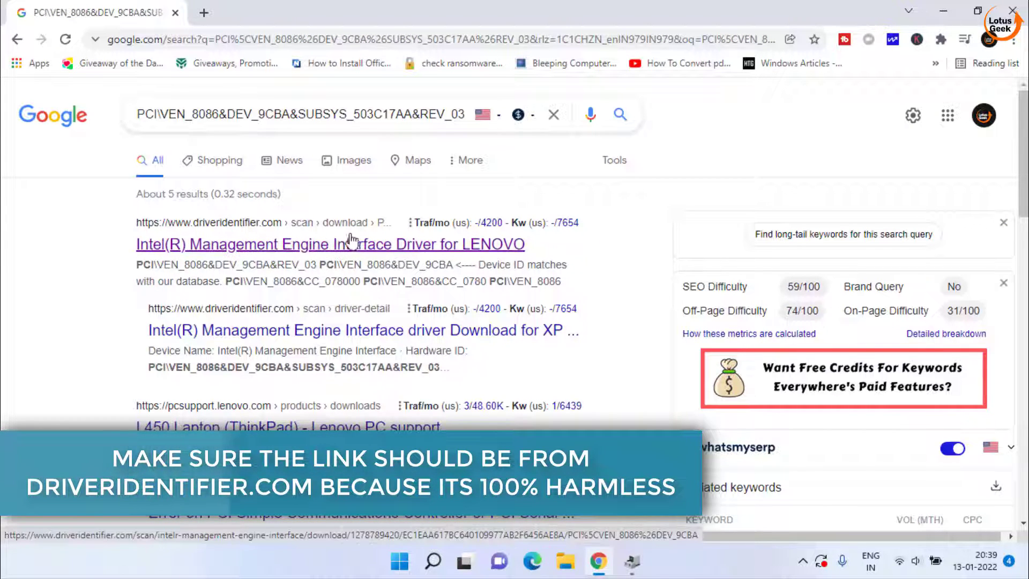
# Open the DriverIdentifier result and locate the Lenovo driver row in its table.
pyautogui.click(269, 246)
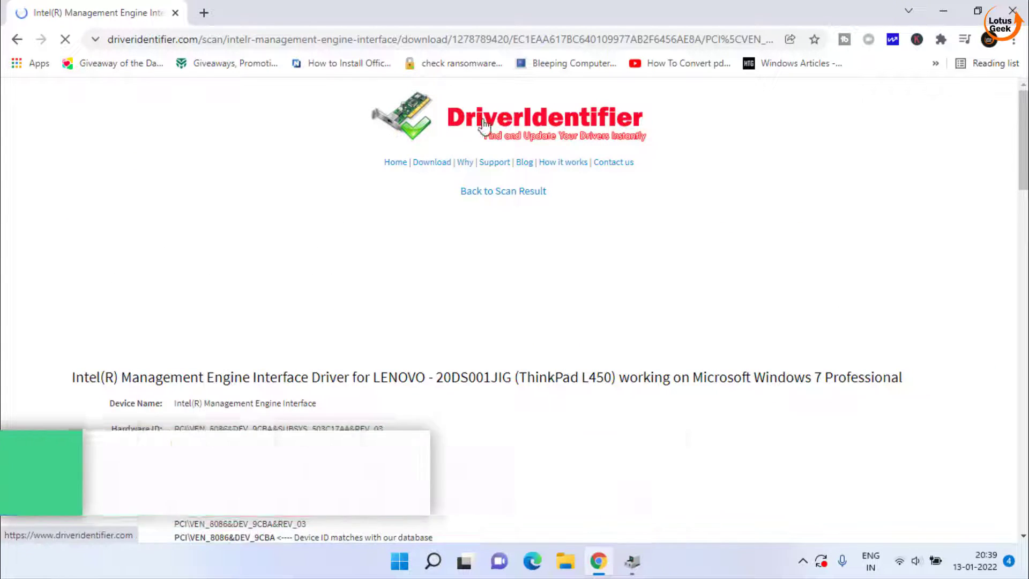
pyautogui.scroll(-2, 539, 394)
pyautogui.scroll(-12, 538, 394)
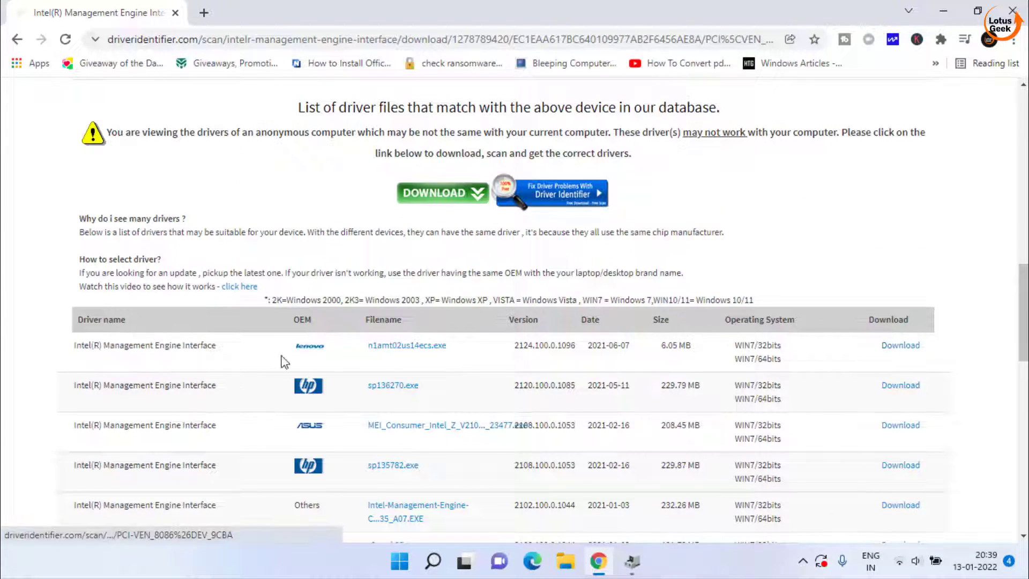
pyautogui.moveTo(76, 345); pyautogui.dragTo(935, 355)
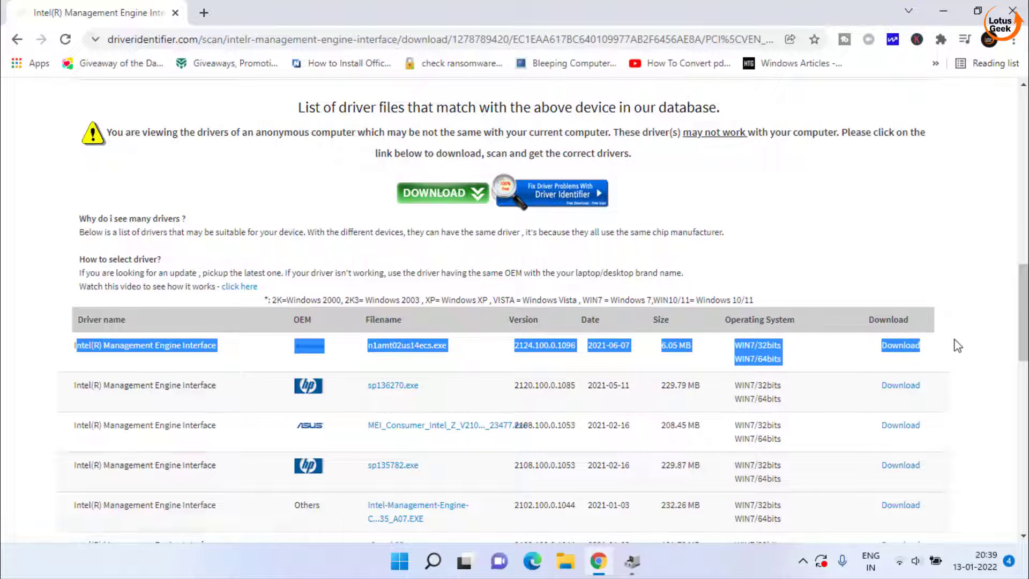
pyautogui.click(892, 335)
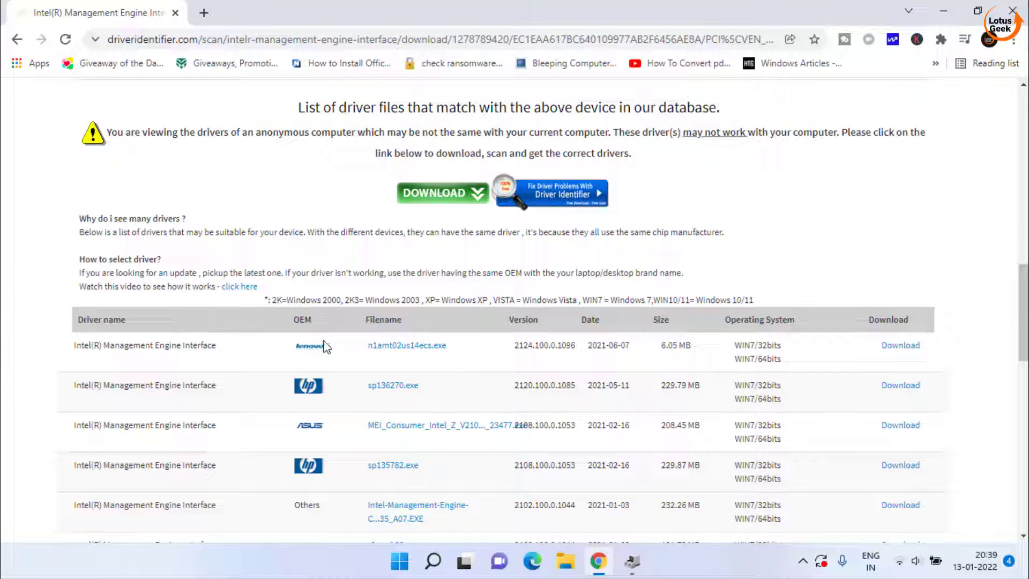
# Download the Lenovo n1amt02us14ecs.exe driver, dismissing the ad, to reach its download page.
pyautogui.click(899, 346)
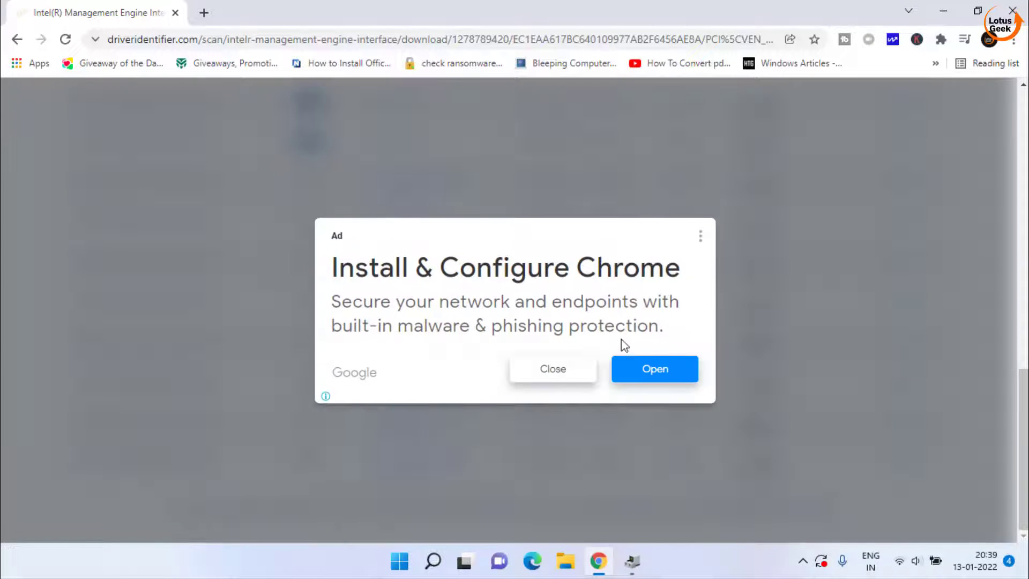
pyautogui.click(542, 370)
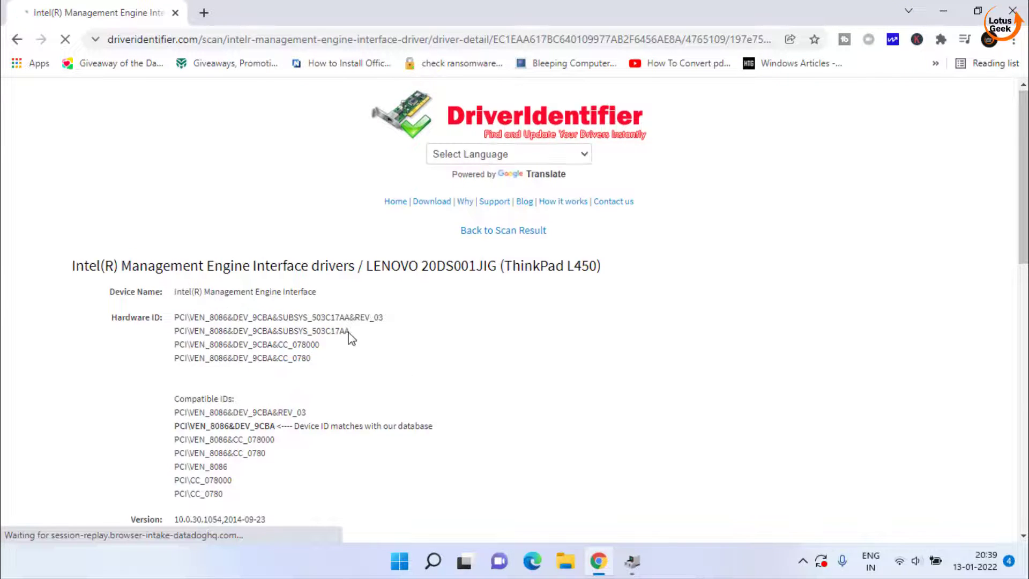
pyautogui.scroll(-6, 356, 335)
pyautogui.scroll(-5, 347, 327)
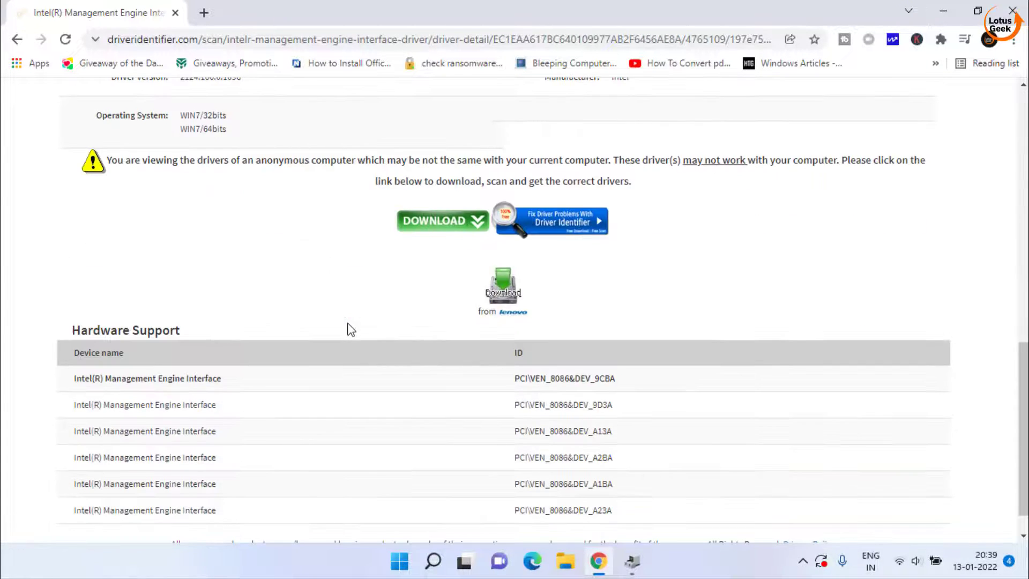
pyautogui.click(509, 298)
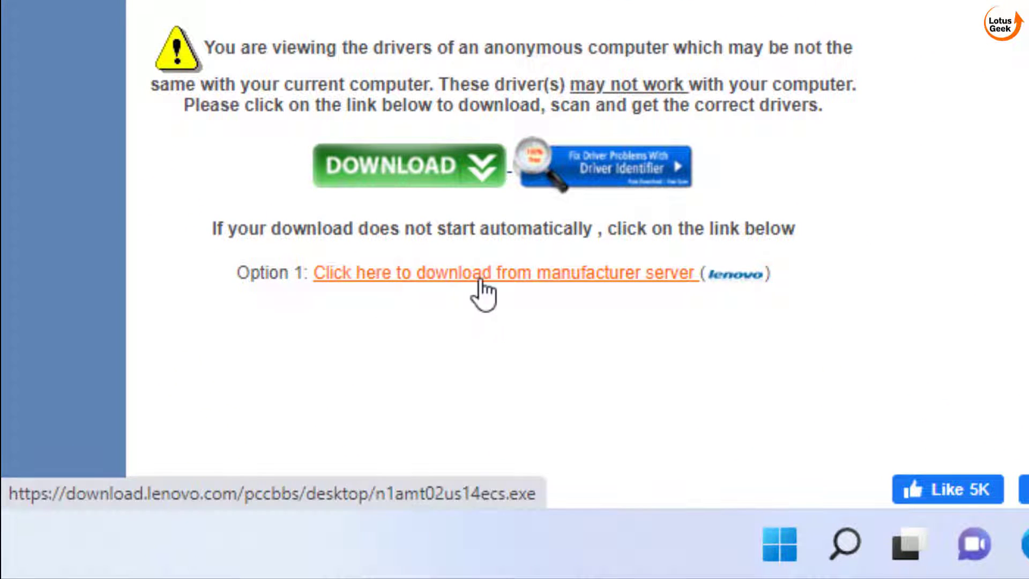
# Download n1amt02us14ecs.exe from the Lenovo manufacturer server and save it to the Desktop.
pyautogui.click(612, 275)
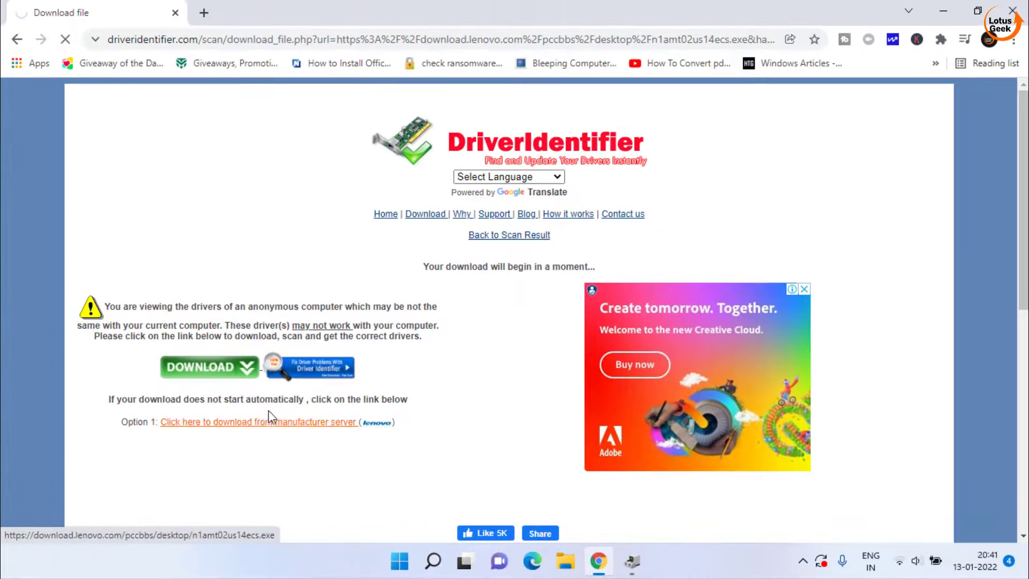
pyautogui.click(270, 421)
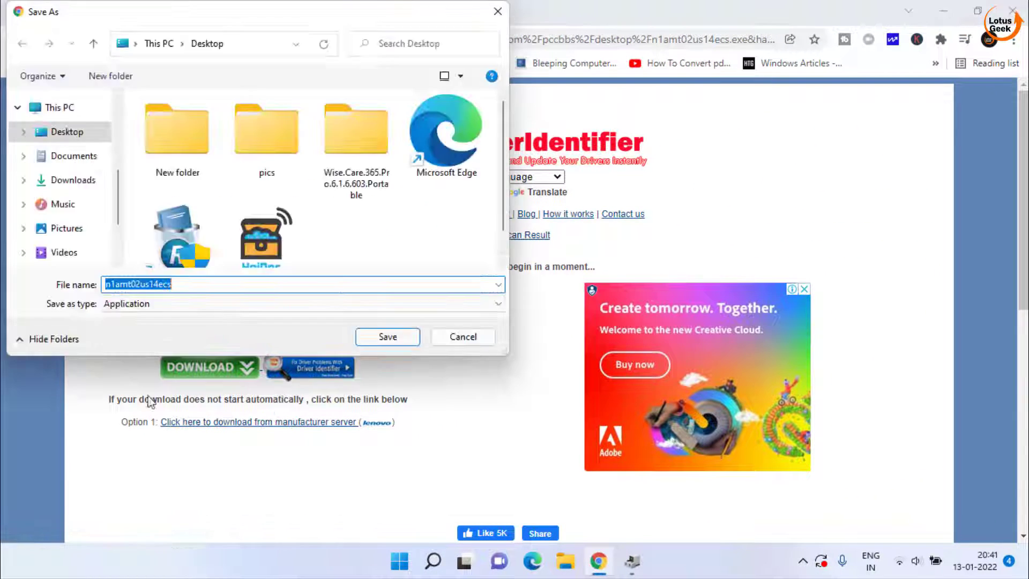
pyautogui.click(387, 336)
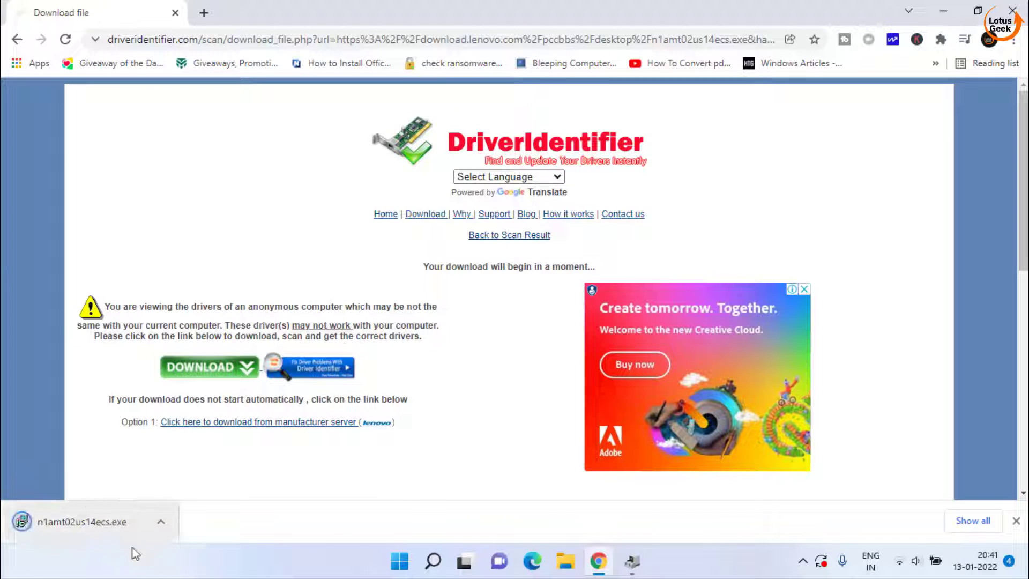
# Run n1amt02us14ecs from the Desktop, accept the license and choose to install the Intel AMT driver.
pyautogui.click(943, 11)
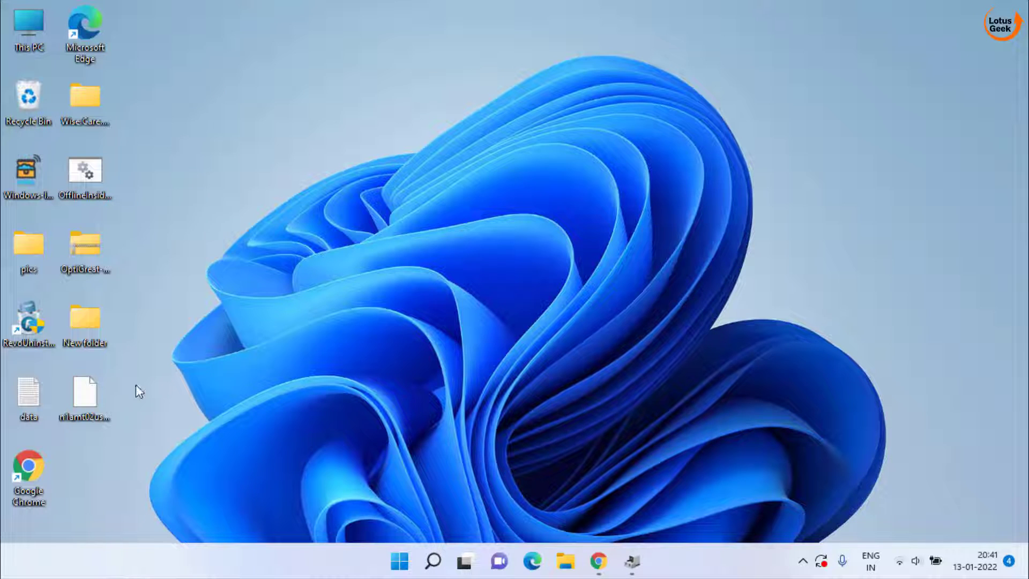
pyautogui.doubleClick(95, 399)
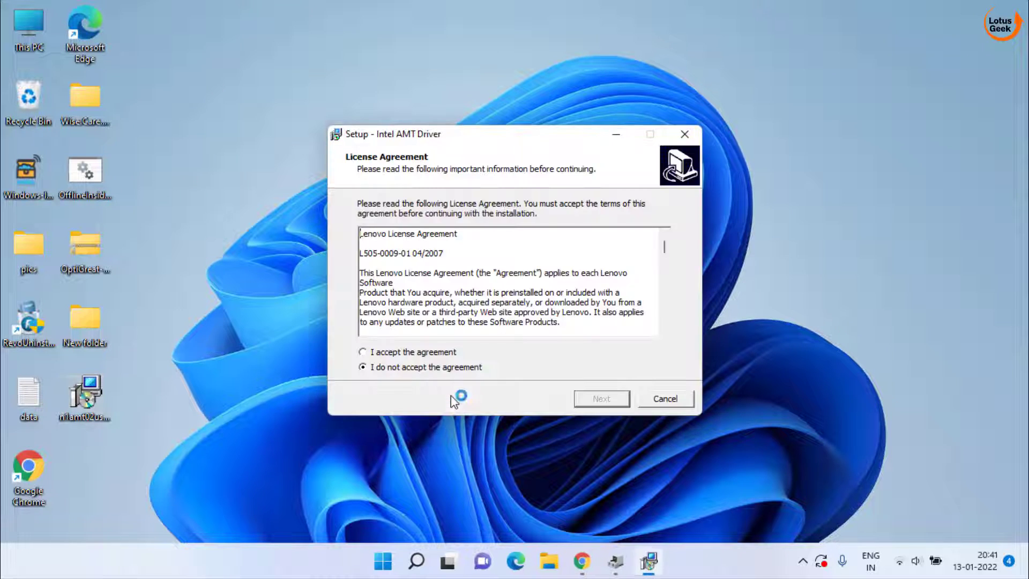
pyautogui.click(594, 397)
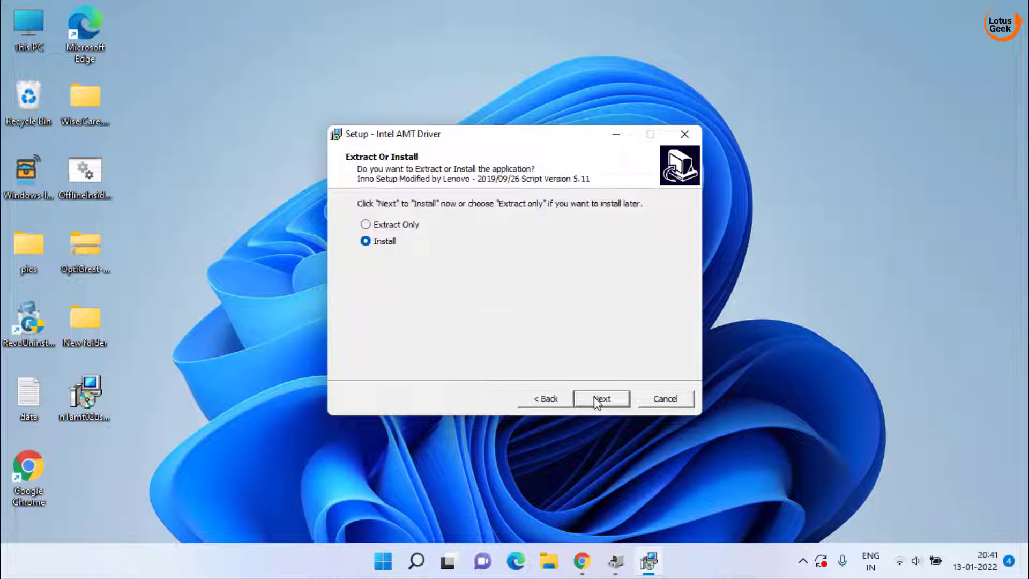
pyautogui.click(611, 404)
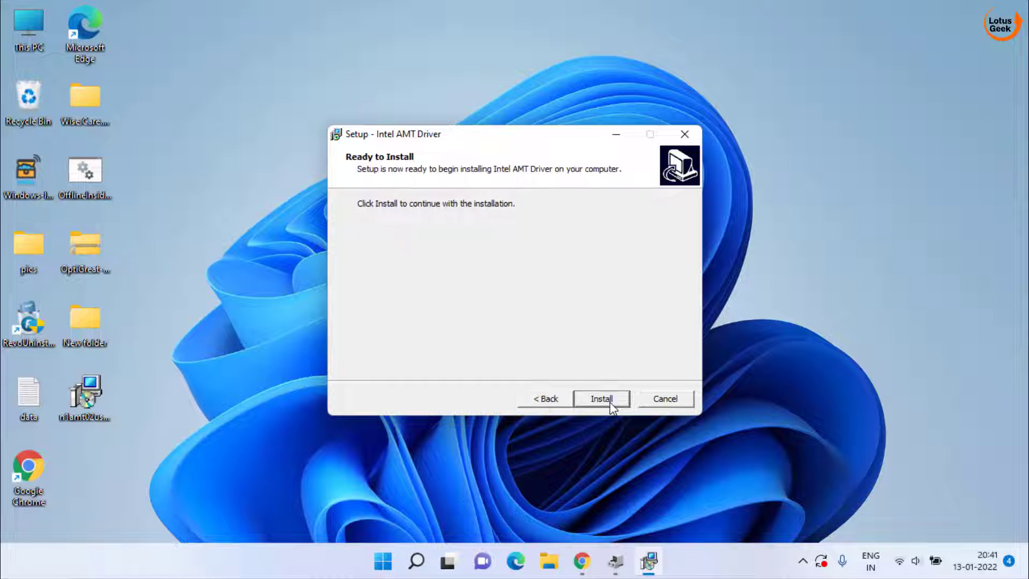
pyautogui.click(601, 399)
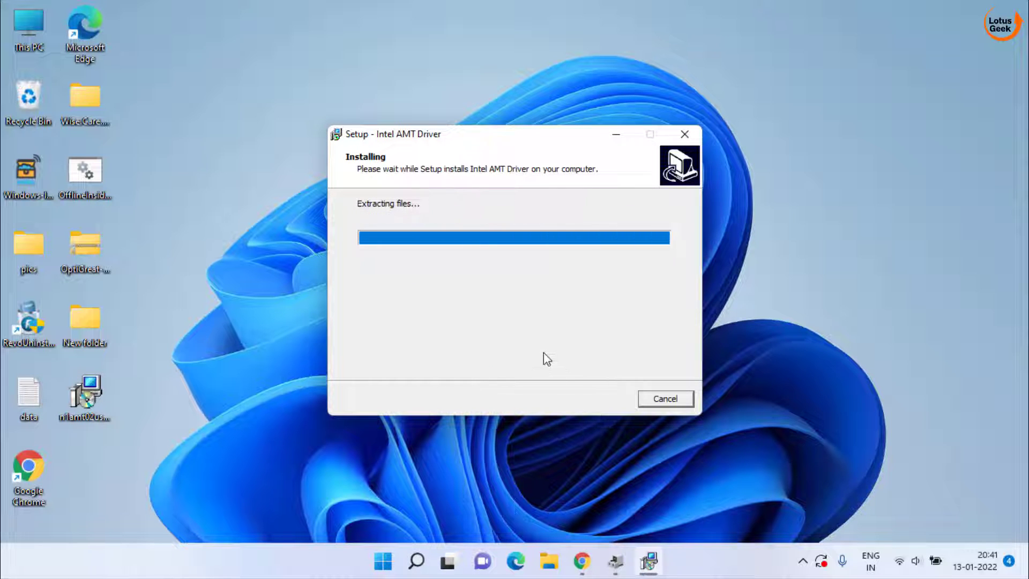
# Accept the Intel ME license and install the Management Engine Interface components.
pyautogui.click(622, 405)
pyautogui.click(490, 382)
pyautogui.click(623, 406)
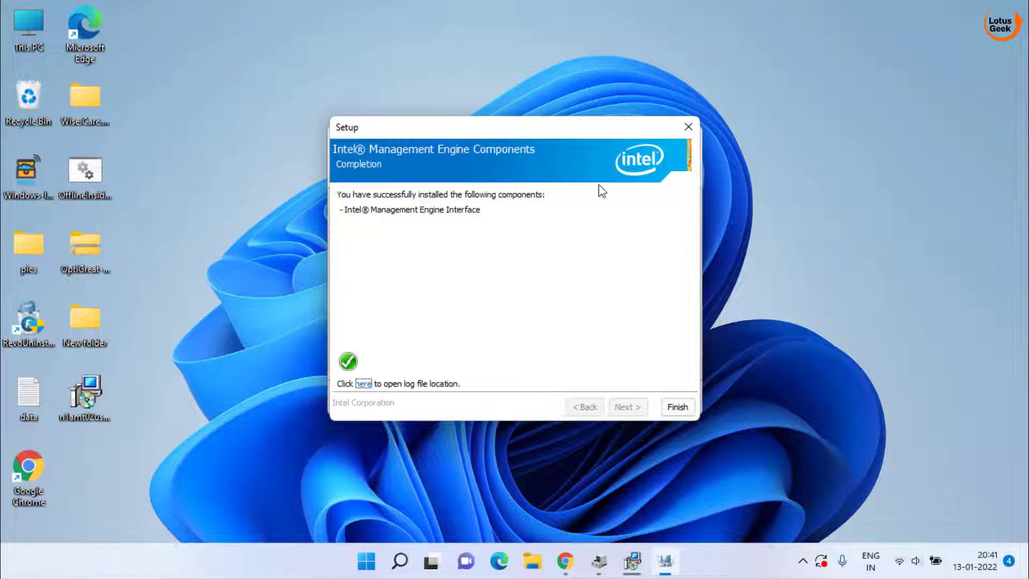
pyautogui.click(679, 407)
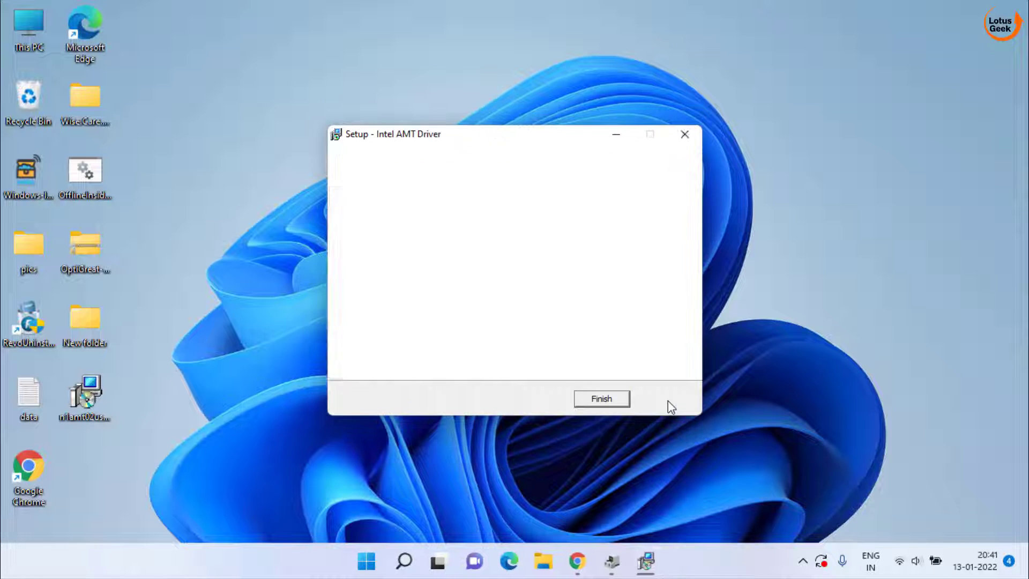
# Finish AMT setup, confirm Intel(R) Management Engine Interface #1 under System devices, then close Device Manager.
pyautogui.click(600, 399)
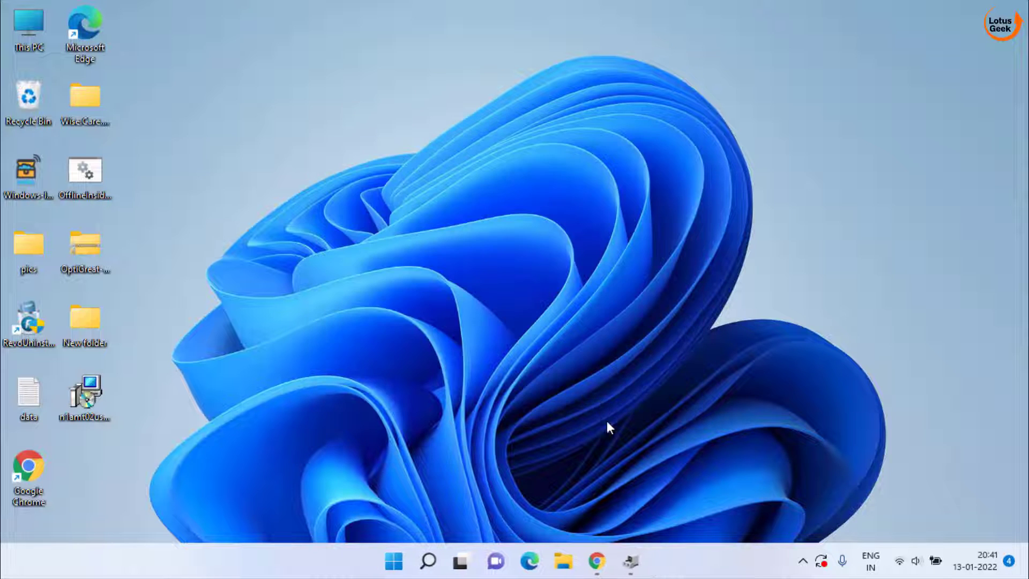
pyautogui.click(634, 562)
pyautogui.scroll(-2, 388, 356)
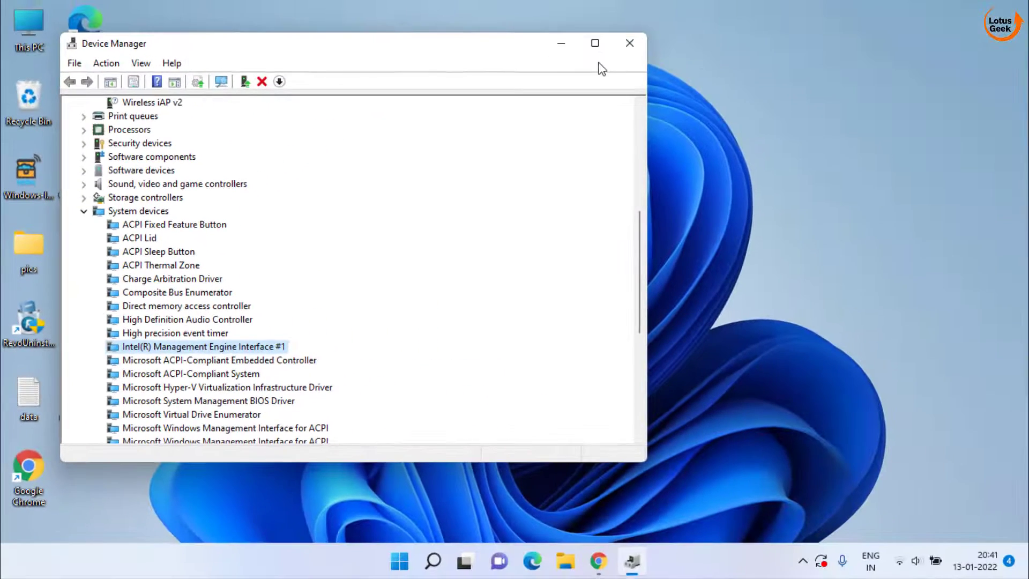
pyautogui.click(624, 44)
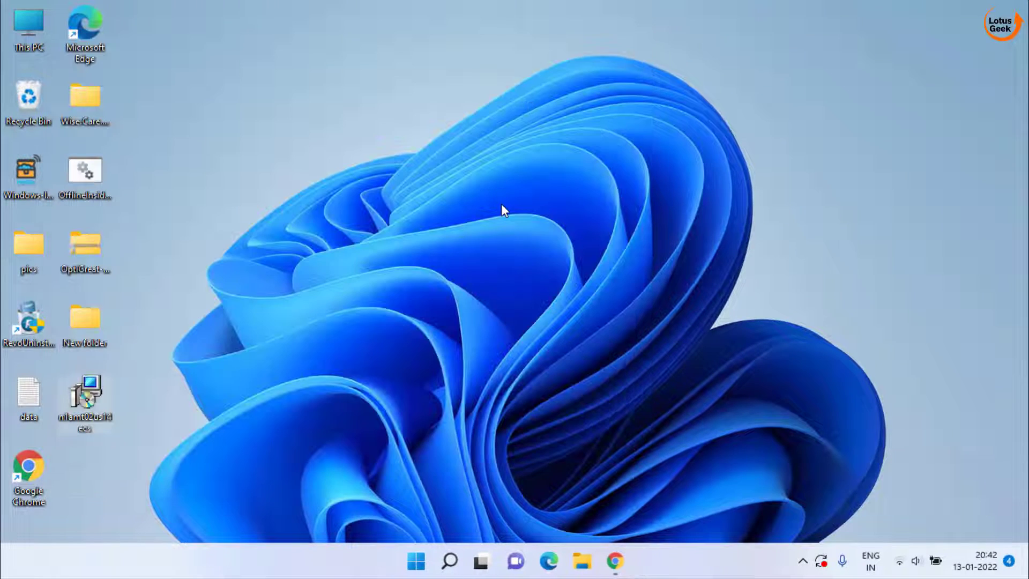